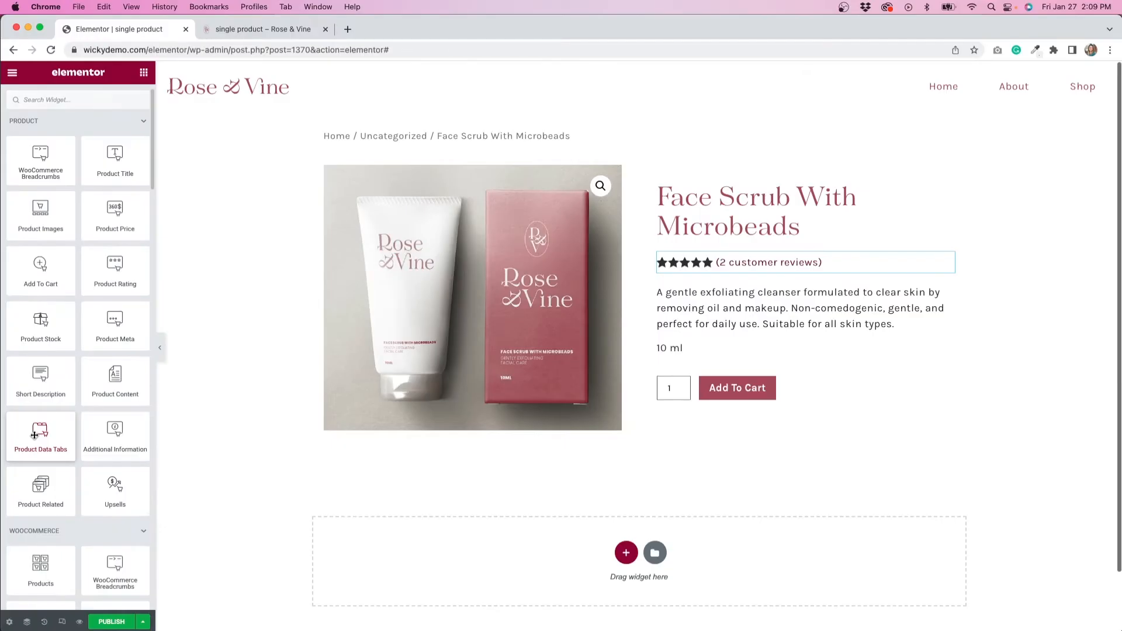
# Add Product Data Tabs in a new section below the product, and replace that widget with Post Comments
pyautogui.moveTo(34, 435); pyautogui.dragTo(686, 553)
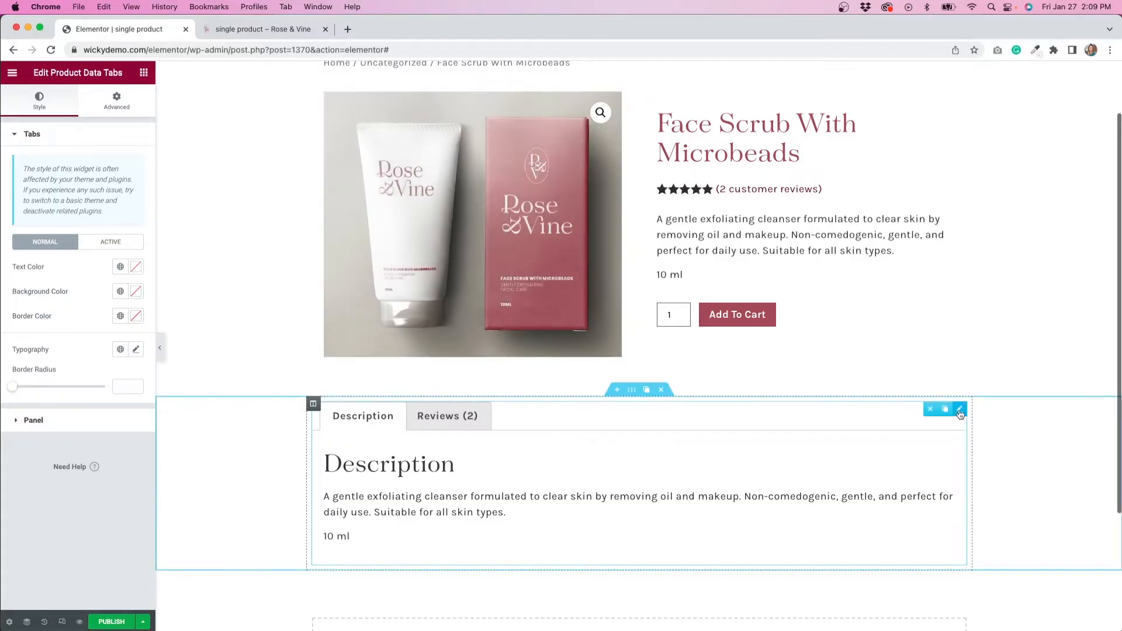
pyautogui.click(931, 409)
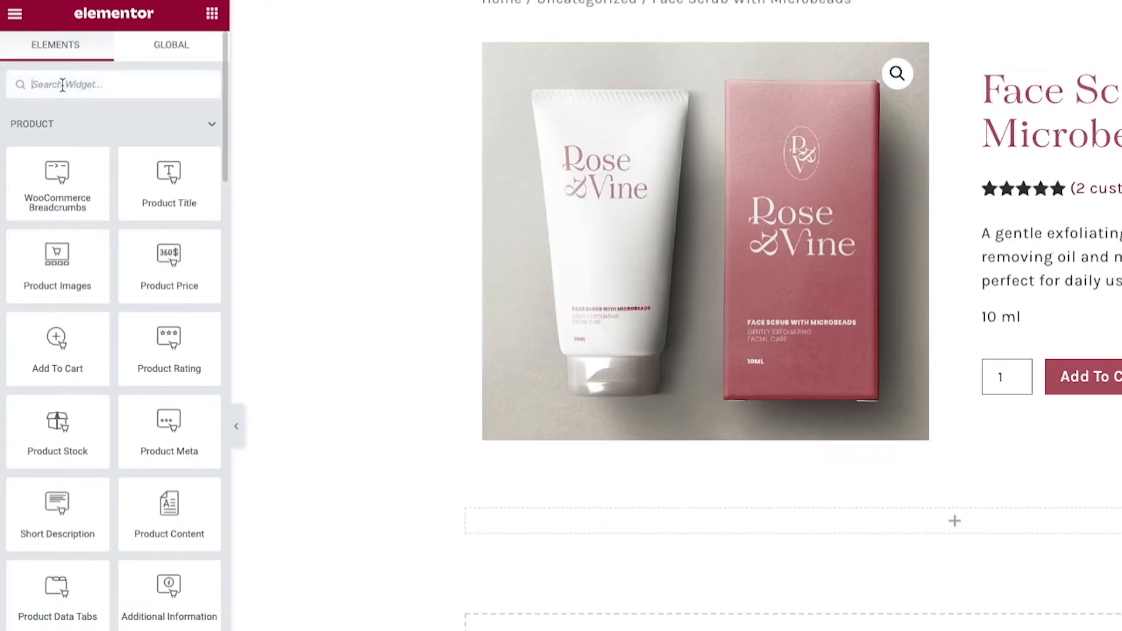
pyautogui.write('comments')
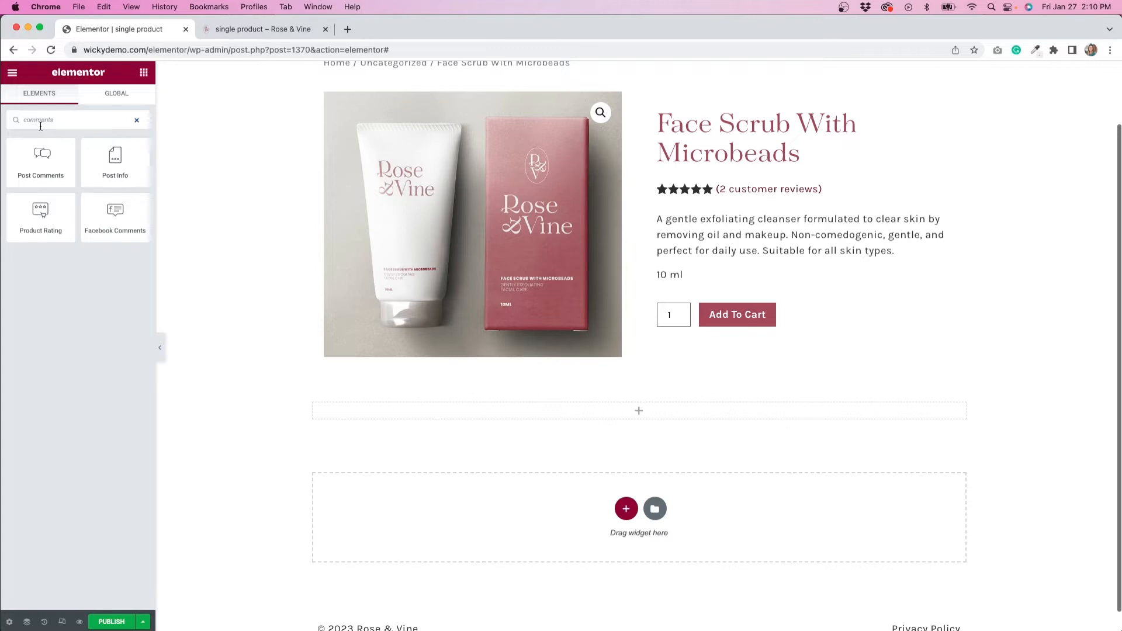
pyautogui.moveTo(37, 162); pyautogui.dragTo(581, 415)
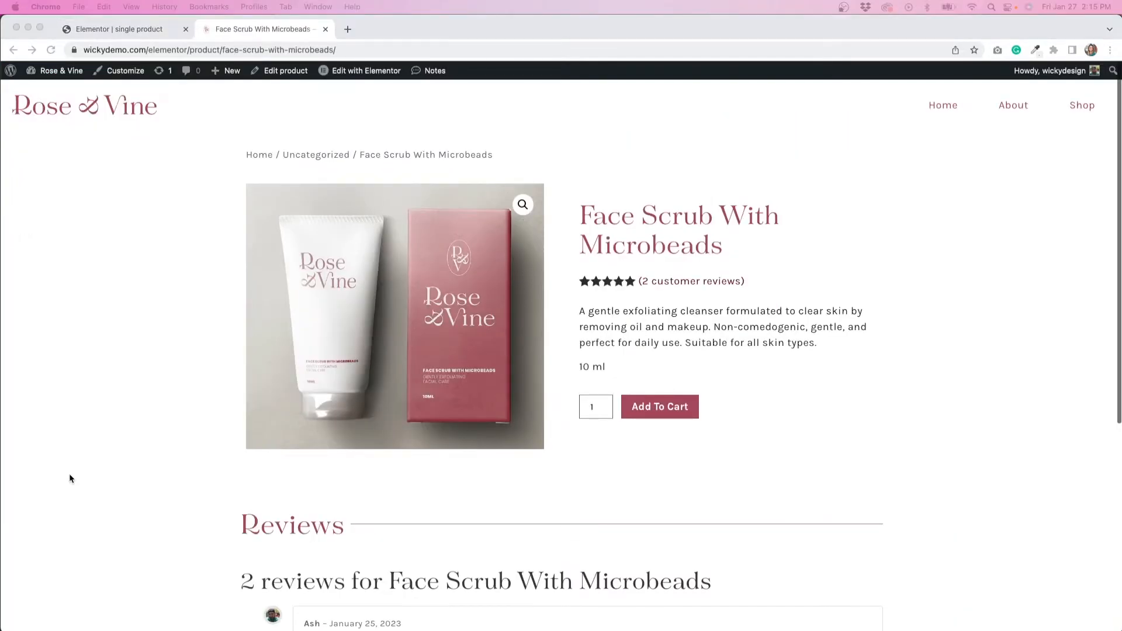
# Test the customer reviews link beside the star rating on the live Face Scrub With Microbeads page
pyautogui.click(764, 282)
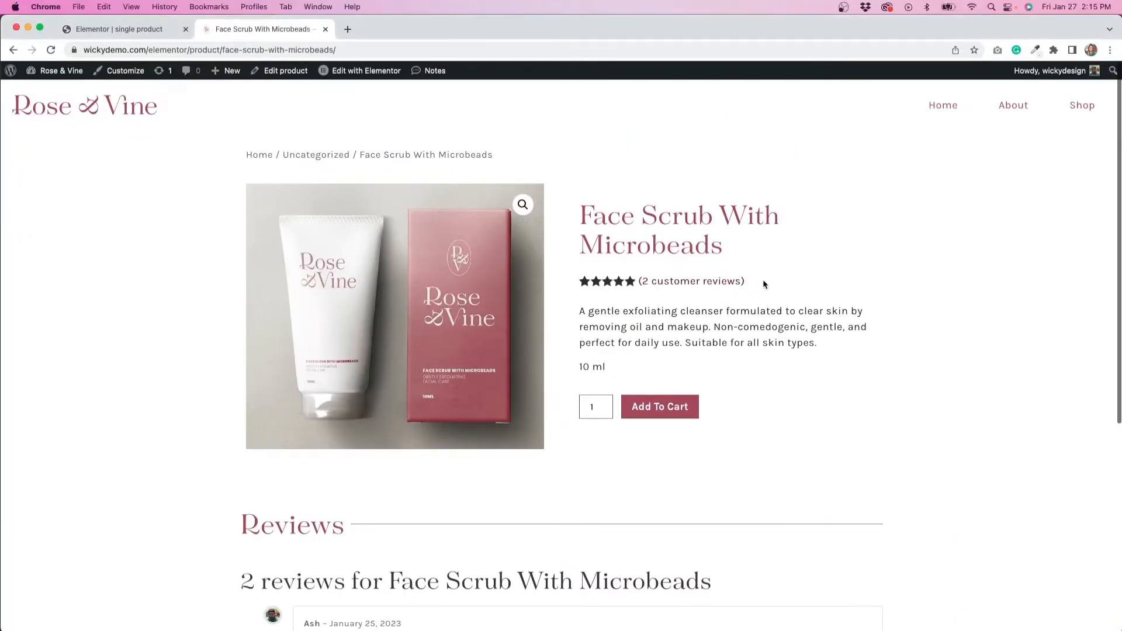
pyautogui.click(718, 286)
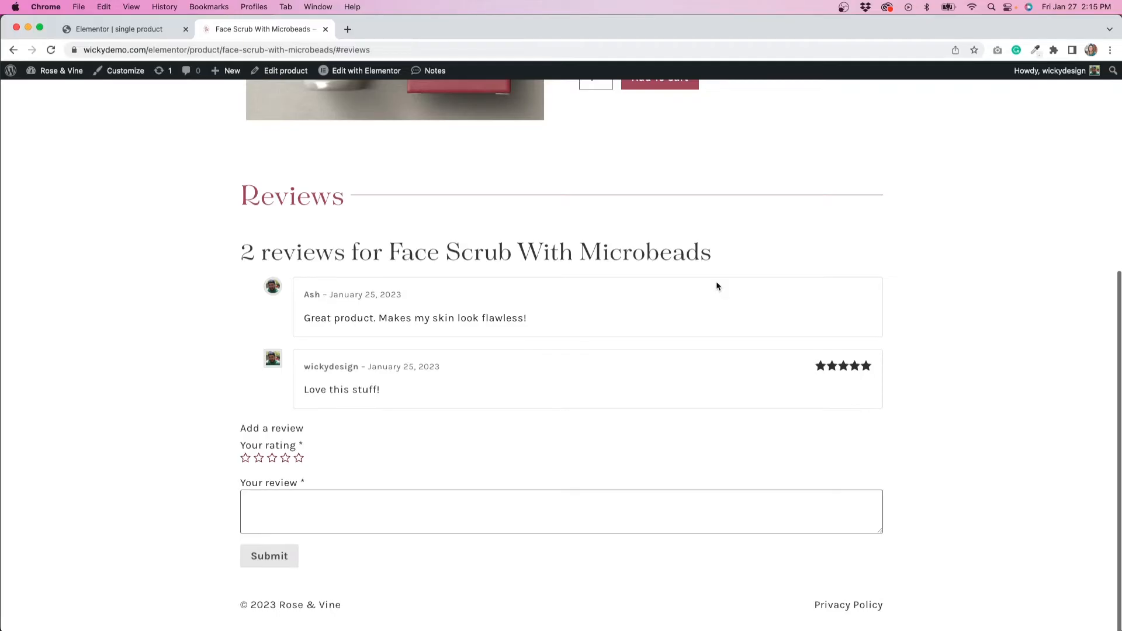
# Return to the single product template in Elementor and place the Product Content widget above the Reviews heading
pyautogui.click(120, 28)
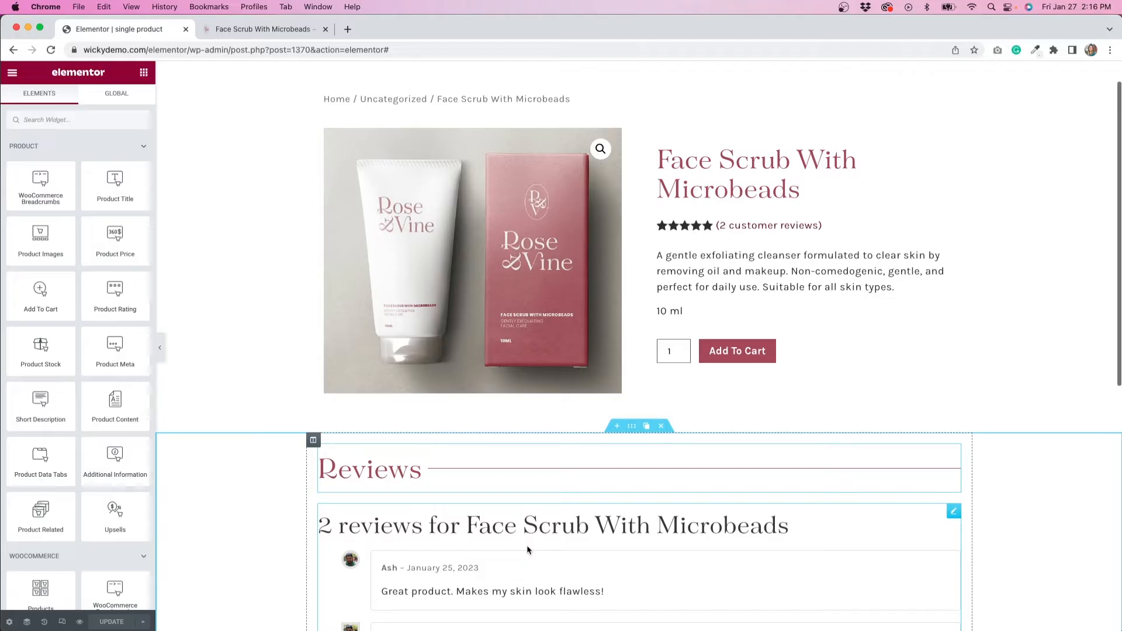
pyautogui.scroll(-3, 528, 550)
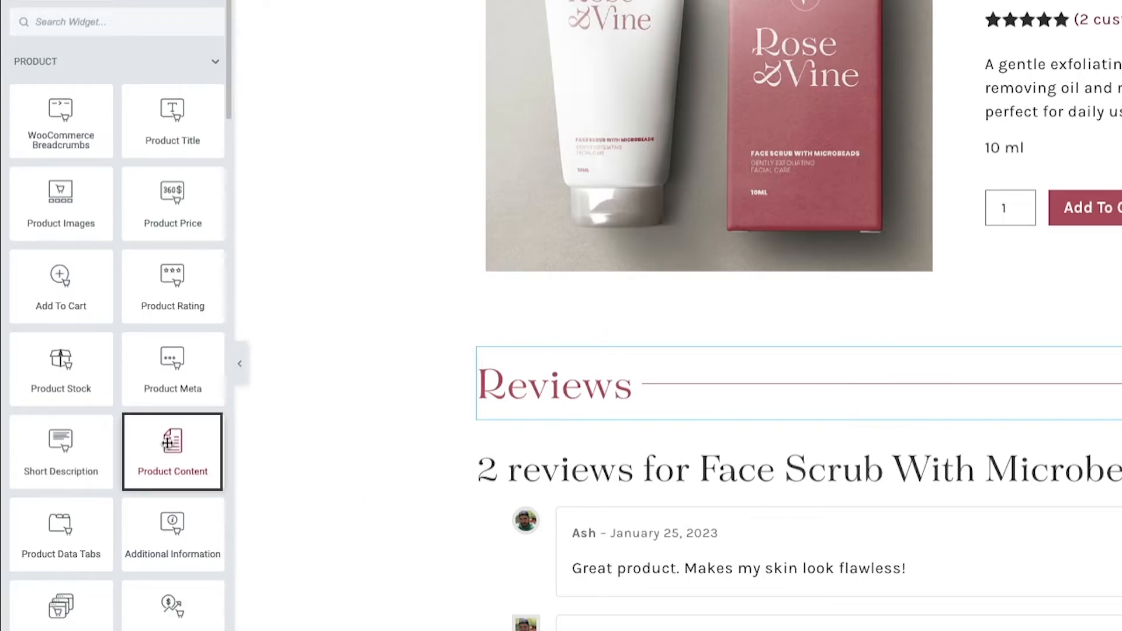
pyautogui.moveTo(168, 443); pyautogui.dragTo(629, 354)
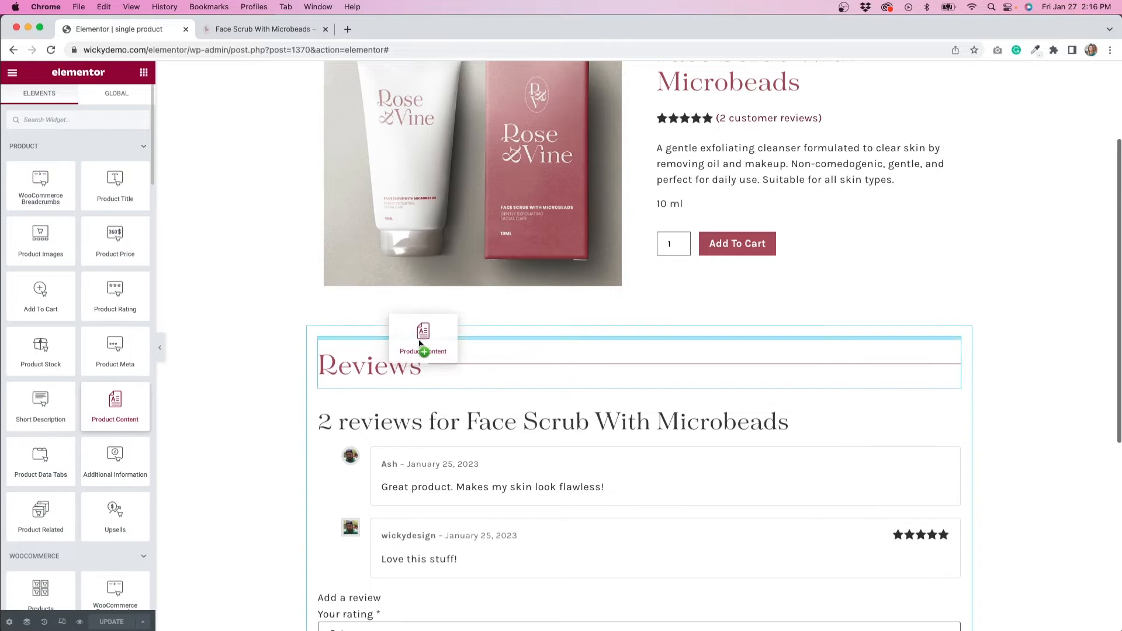
pyautogui.moveTo(419, 344); pyautogui.dragTo(420, 347)
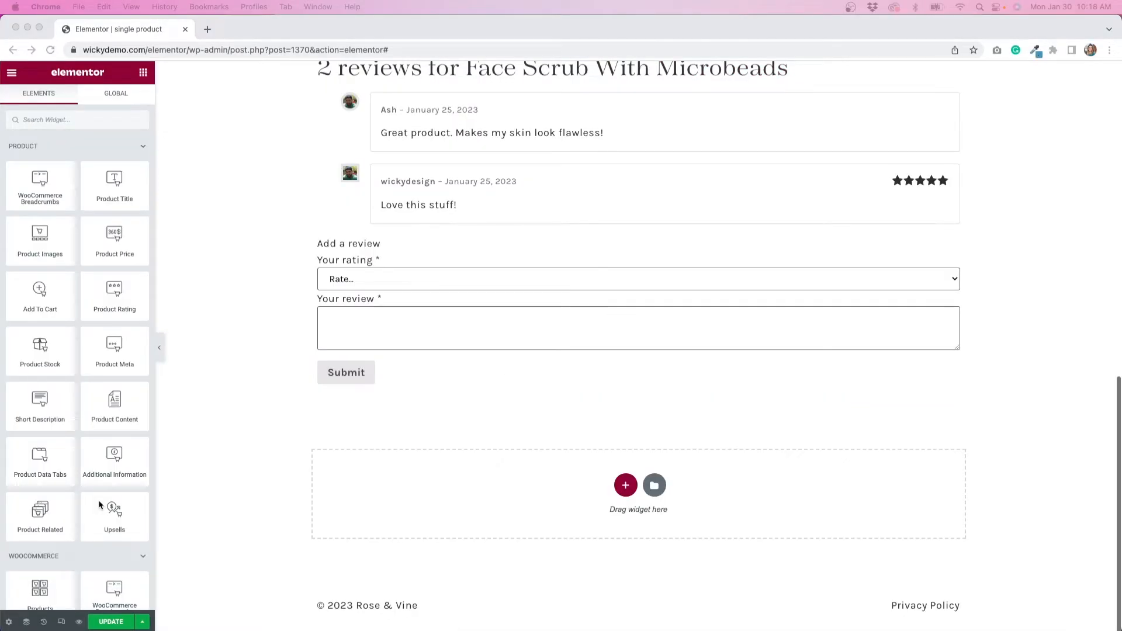
# Add the Upsells widget in a new section below the review form and hide its built-in heading
pyautogui.moveTo(101, 506); pyautogui.dragTo(495, 501)
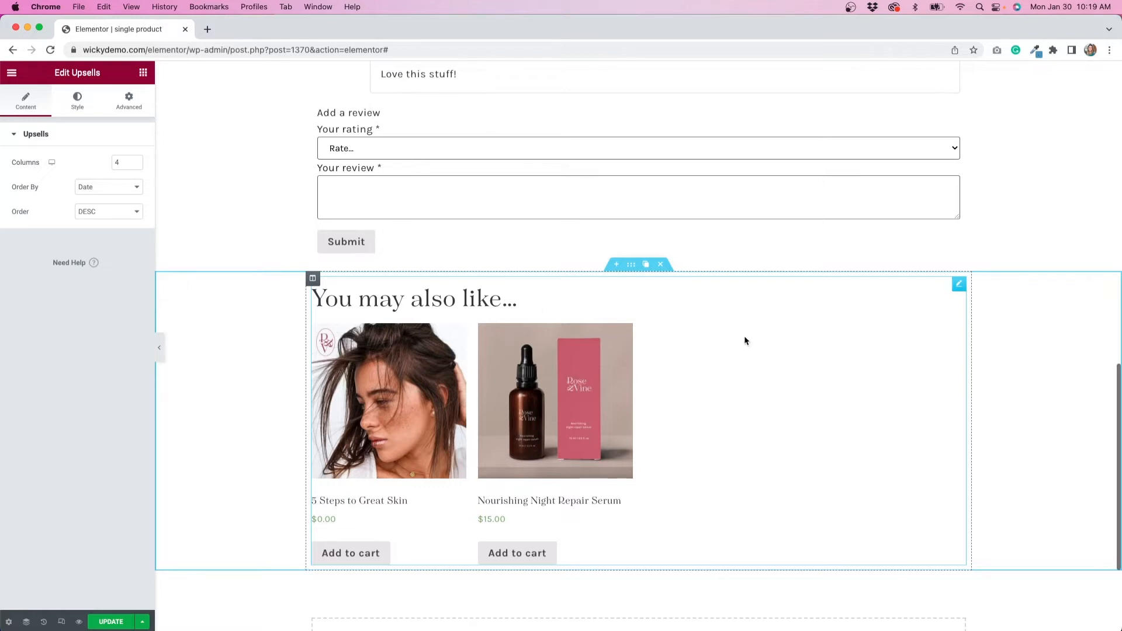
pyautogui.click(78, 108)
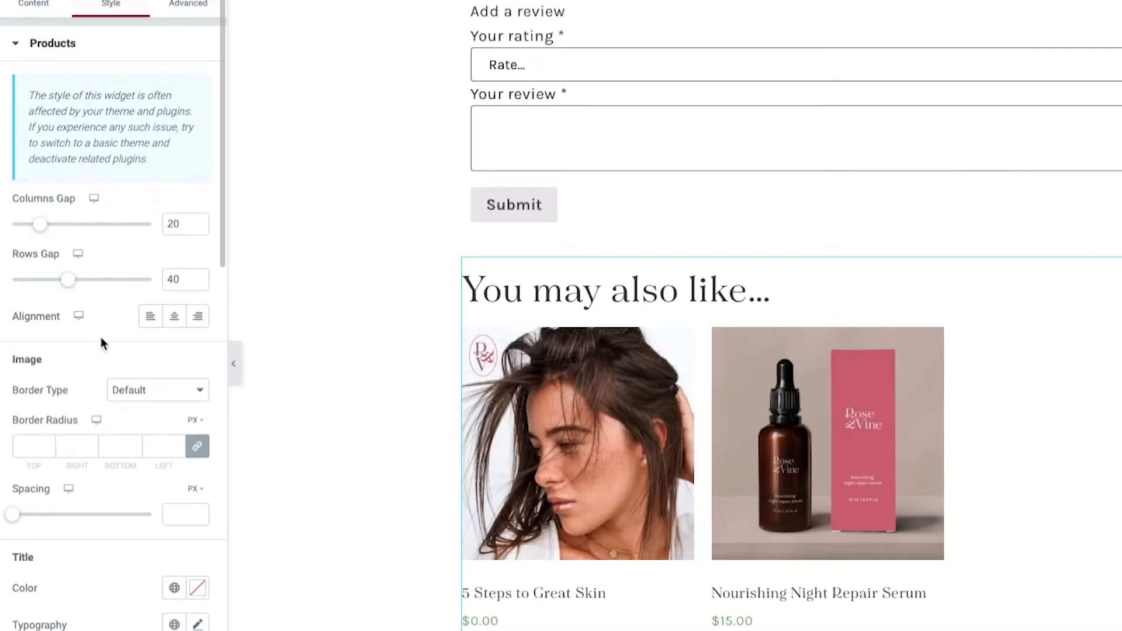
pyautogui.scroll(-5, 68, 335)
pyautogui.scroll(-14, 101, 341)
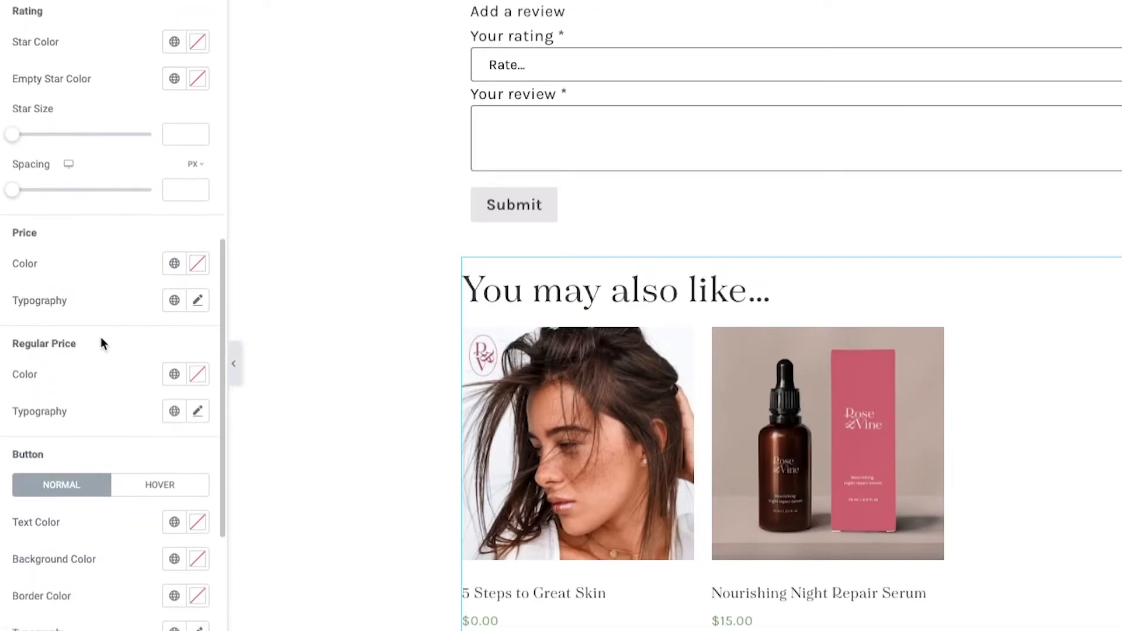
pyautogui.scroll(-3, 100, 339)
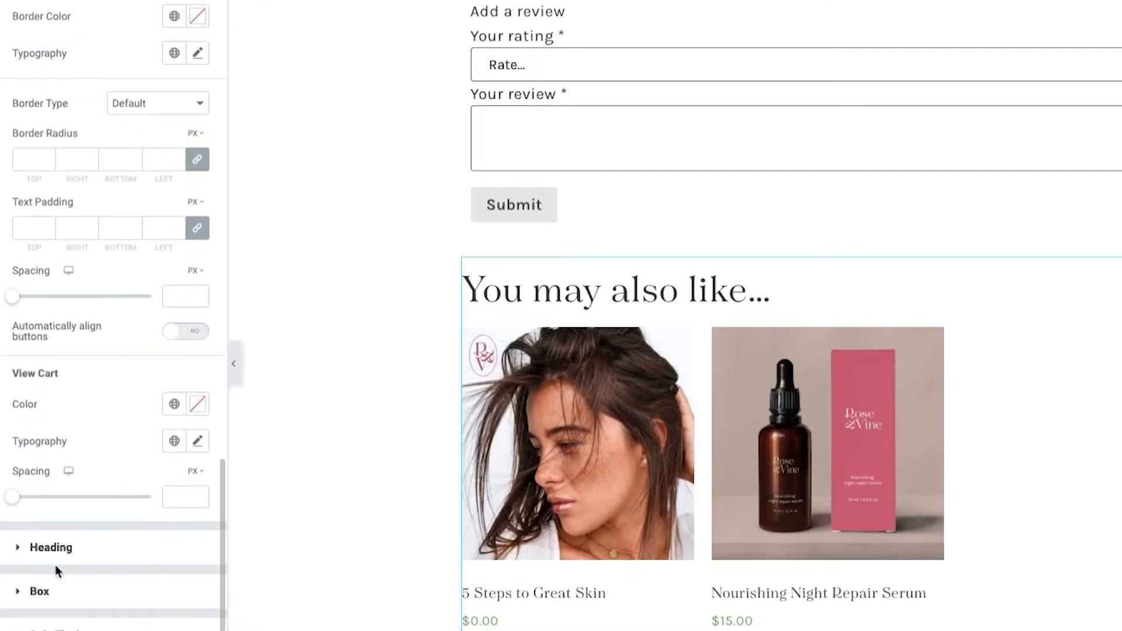
pyautogui.click(70, 550)
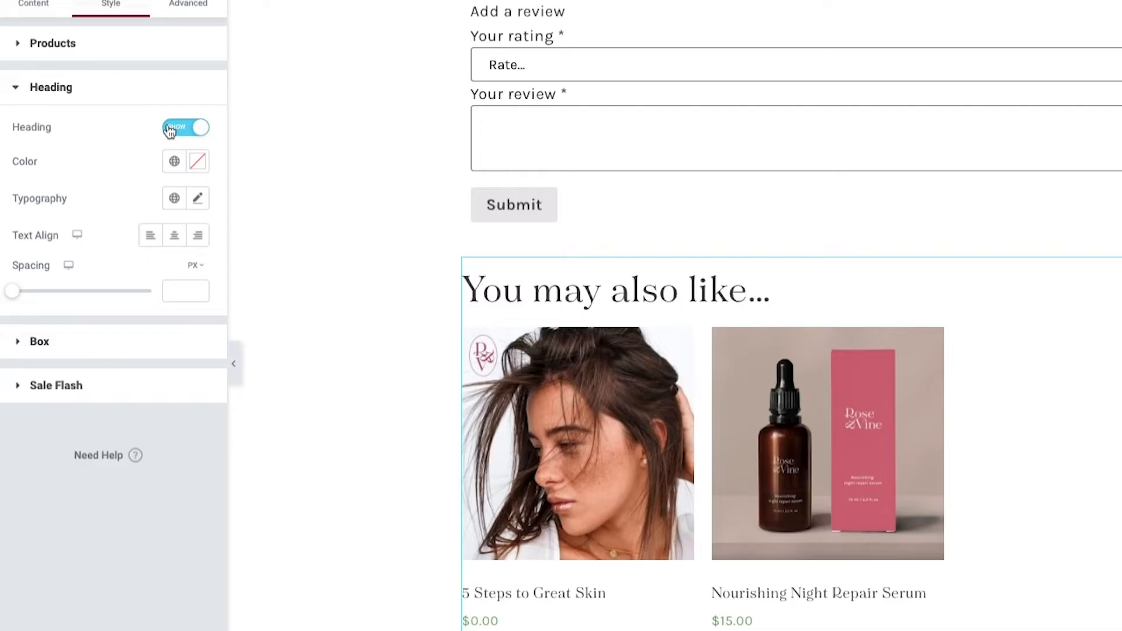
pyautogui.click(170, 129)
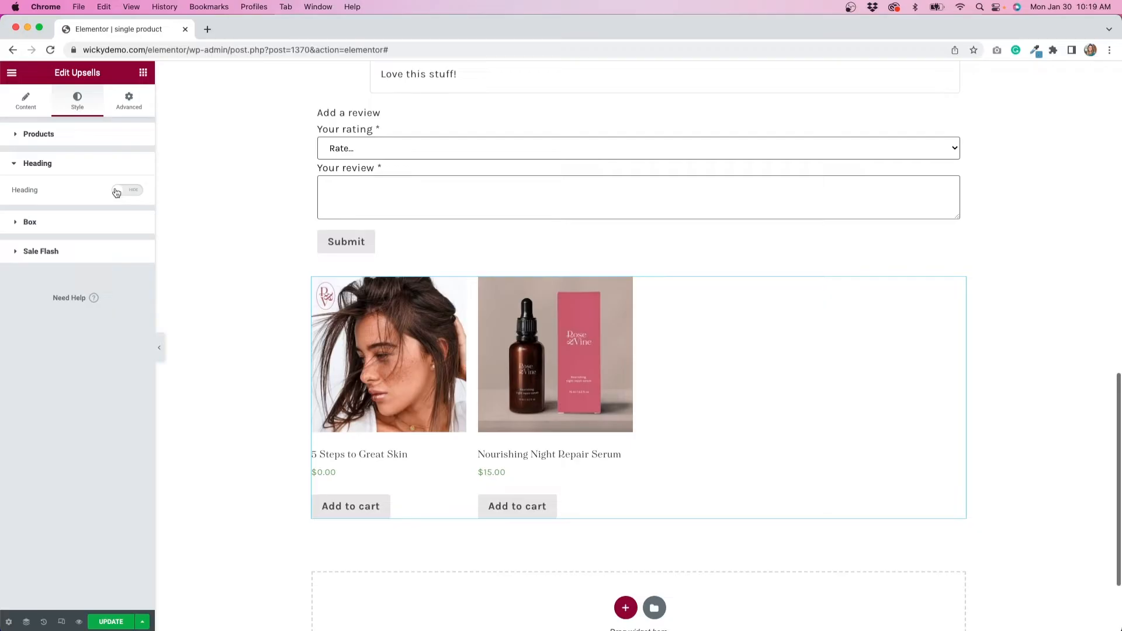
# Place a Heading widget directly above the upsell products
pyautogui.click(143, 75)
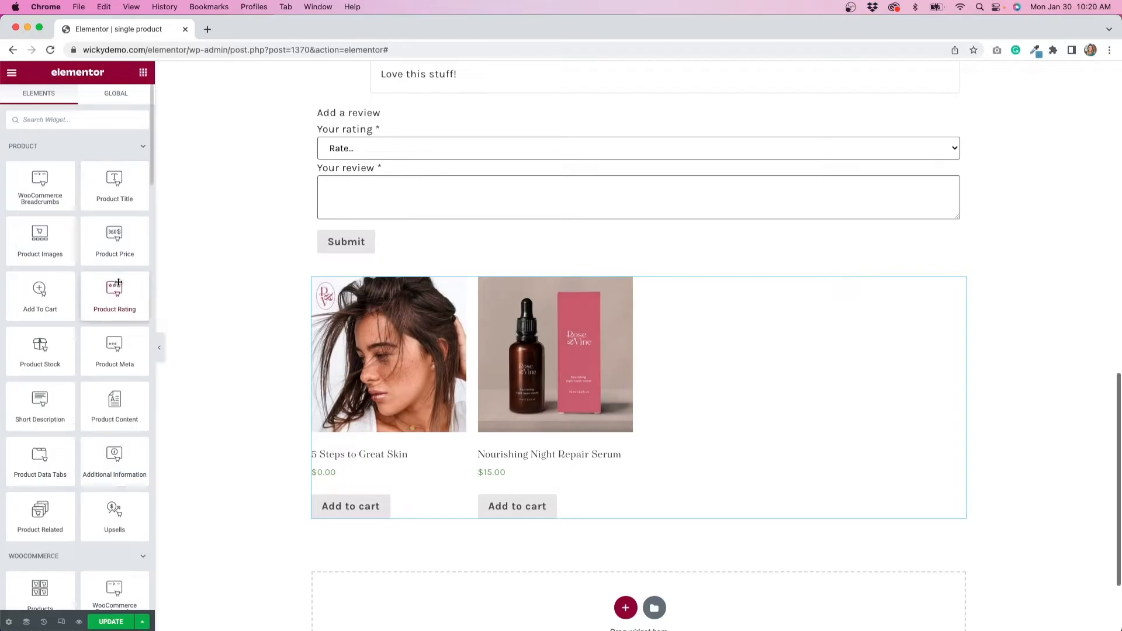
pyautogui.scroll(-10, 119, 282)
pyautogui.scroll(-2, 118, 283)
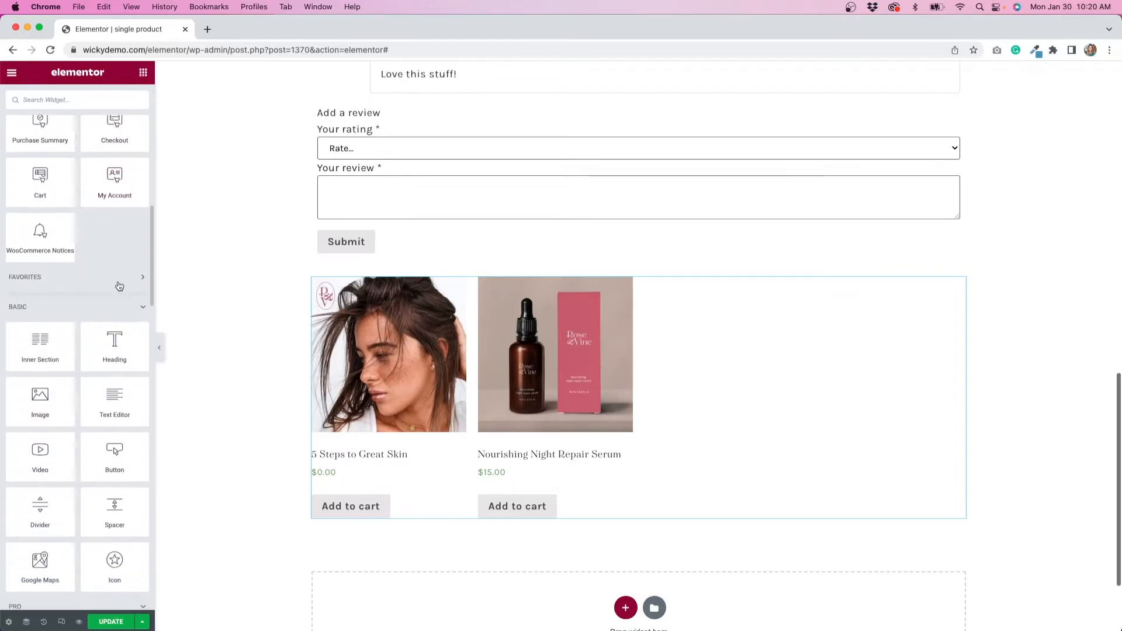
pyautogui.moveTo(114, 348); pyautogui.dragTo(401, 295)
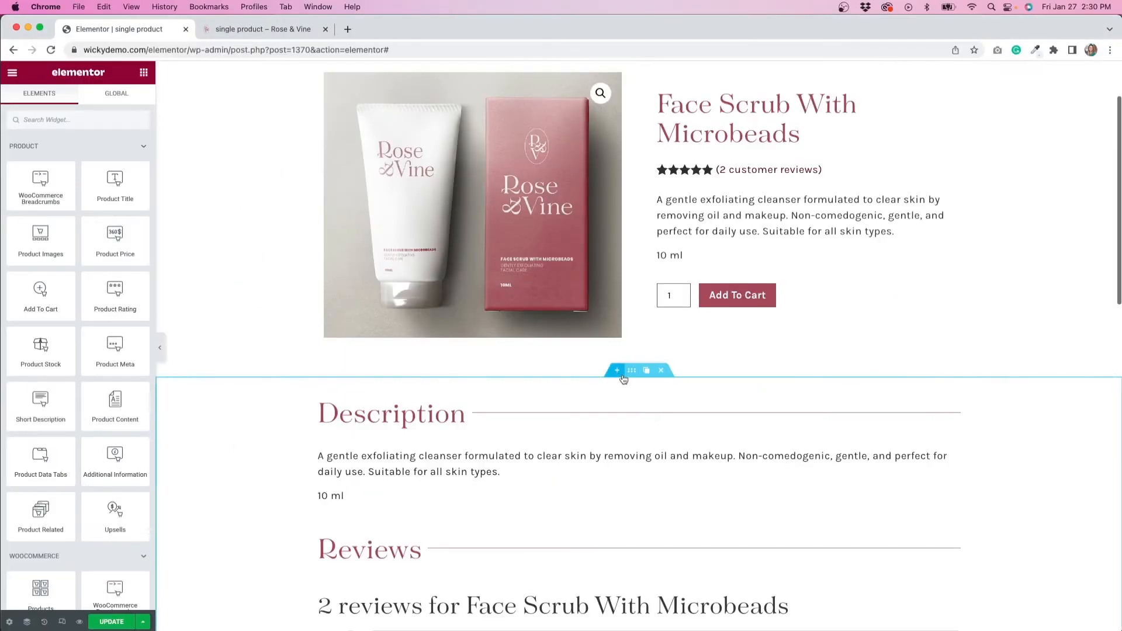
# Insert a section with three equal columns between the product details and the Description section
pyautogui.click(622, 376)
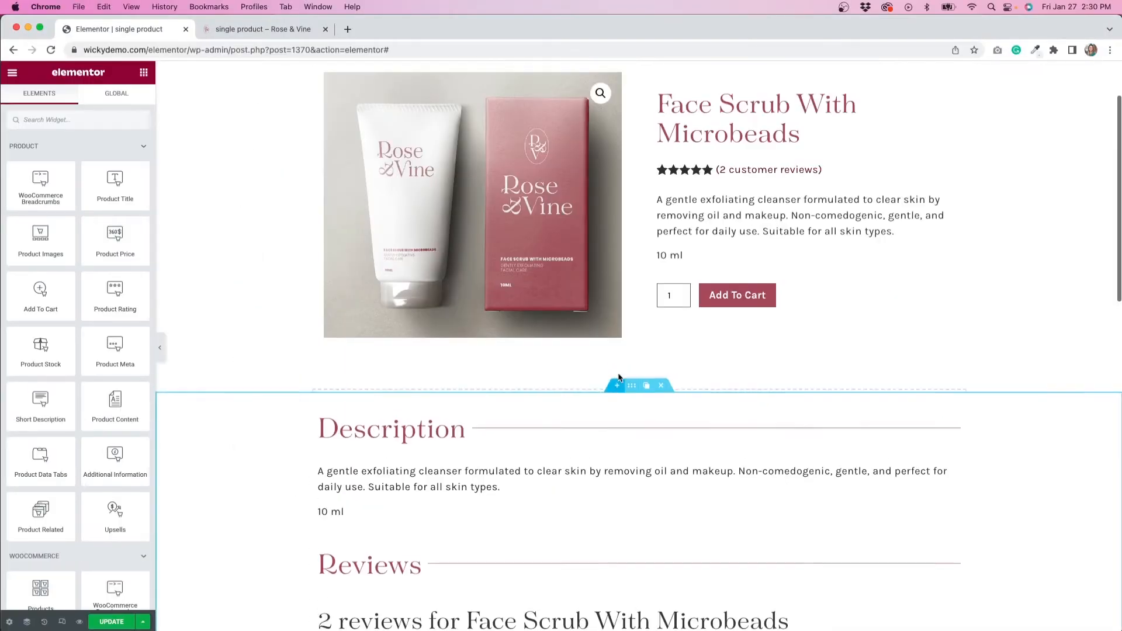
pyautogui.click(624, 431)
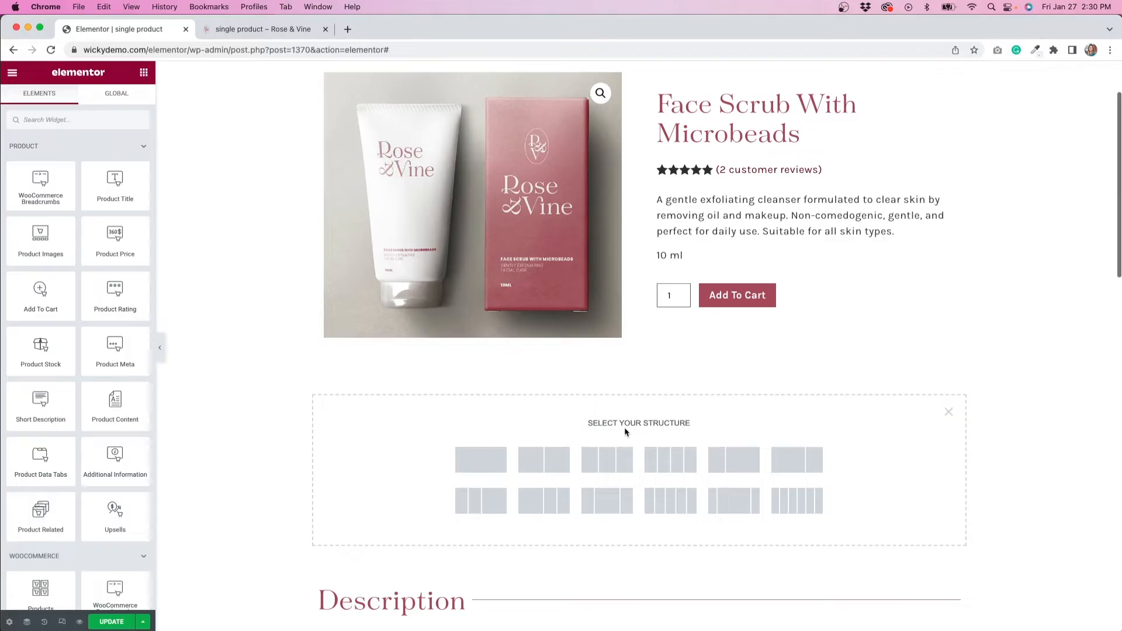
pyautogui.click(623, 457)
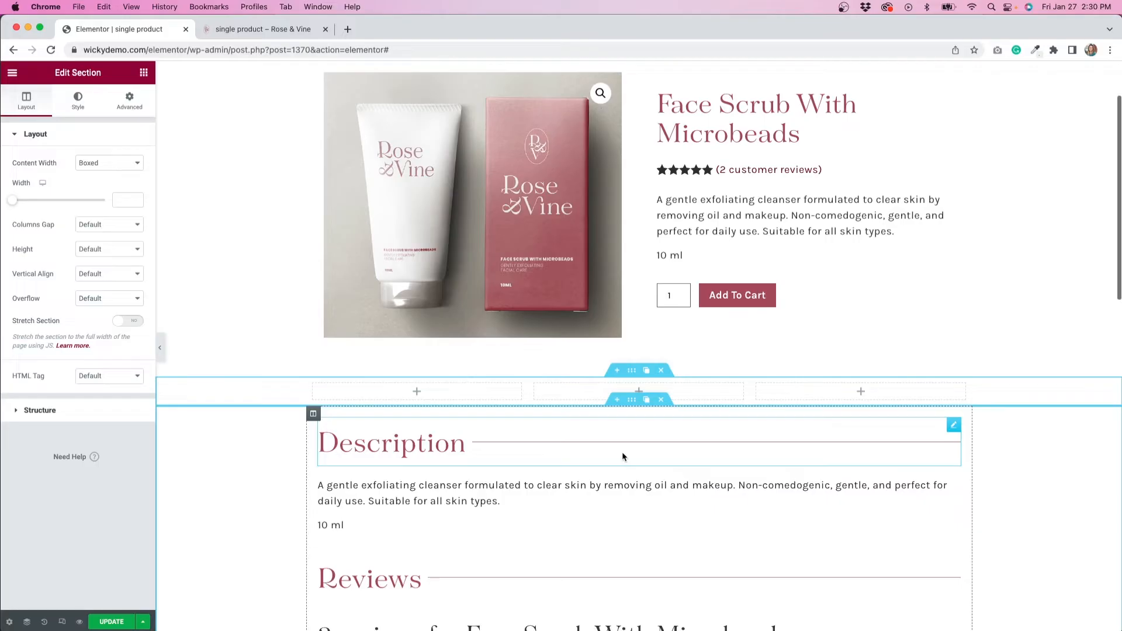
# Add an Icon Box to the first column and use the cruelty-free-1624235.svg rabbit image as its icon
pyautogui.click(145, 74)
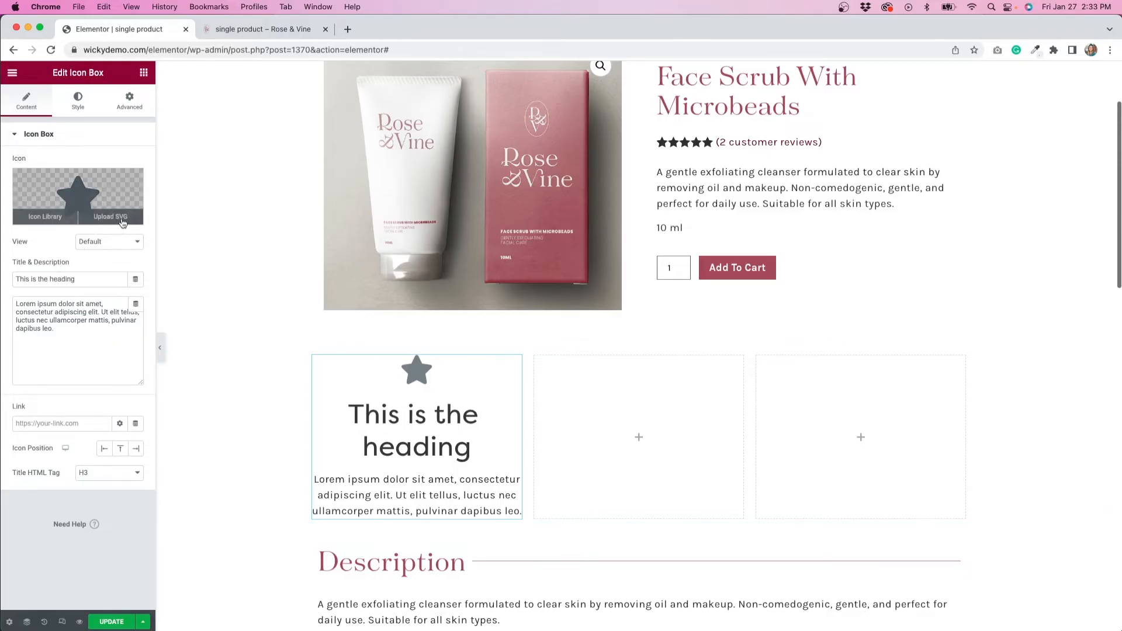
pyautogui.click(122, 221)
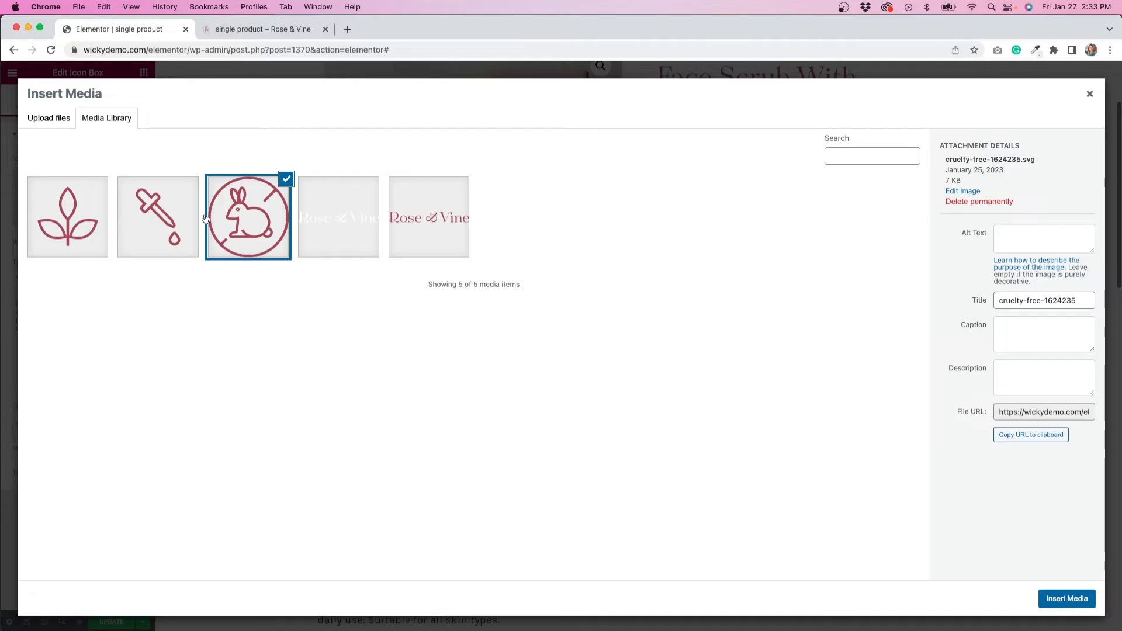
pyautogui.click(253, 227)
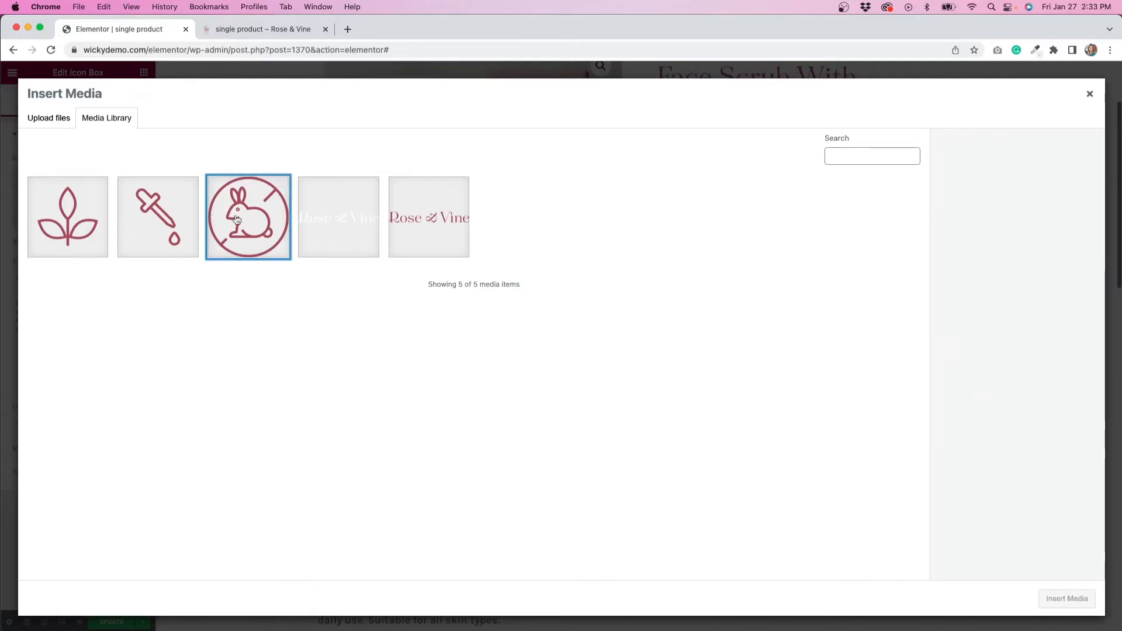
pyautogui.click(237, 220)
pyautogui.click(1076, 600)
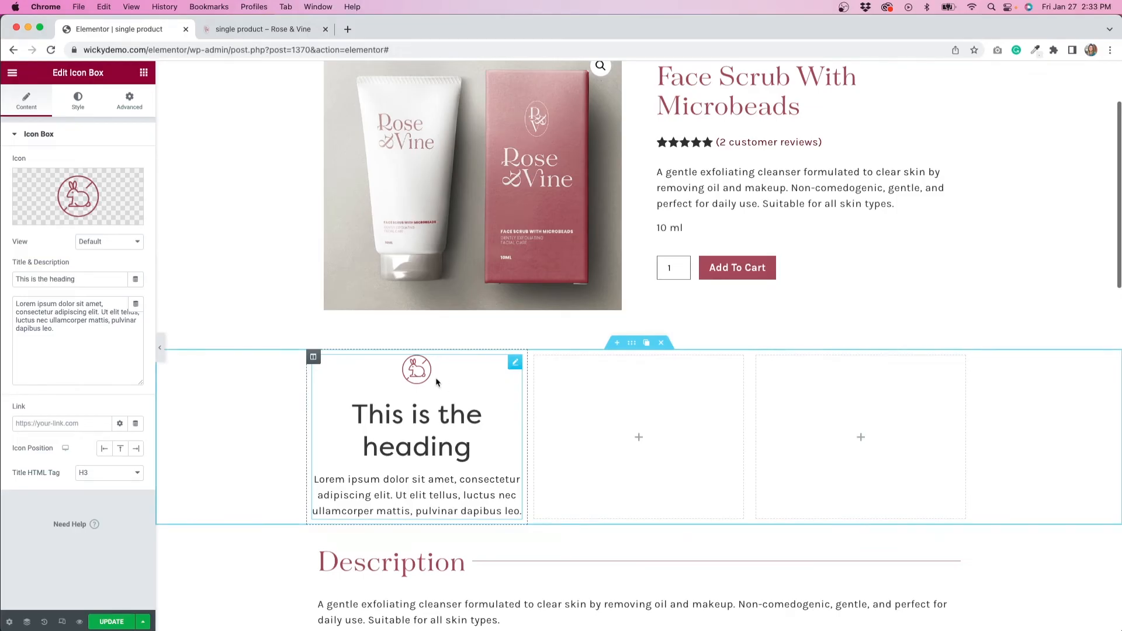
# Set the icon box title to "Cruelty Free" and delete its placeholder description
pyautogui.moveTo(88, 279); pyautogui.dragTo(16, 279)
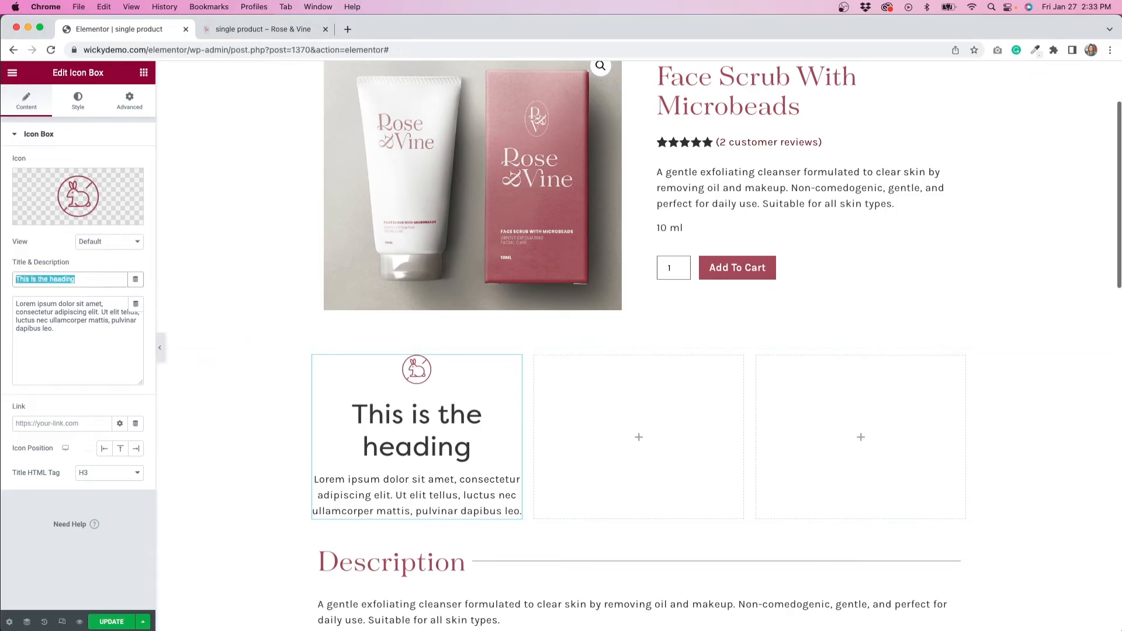
pyautogui.write('Cru')
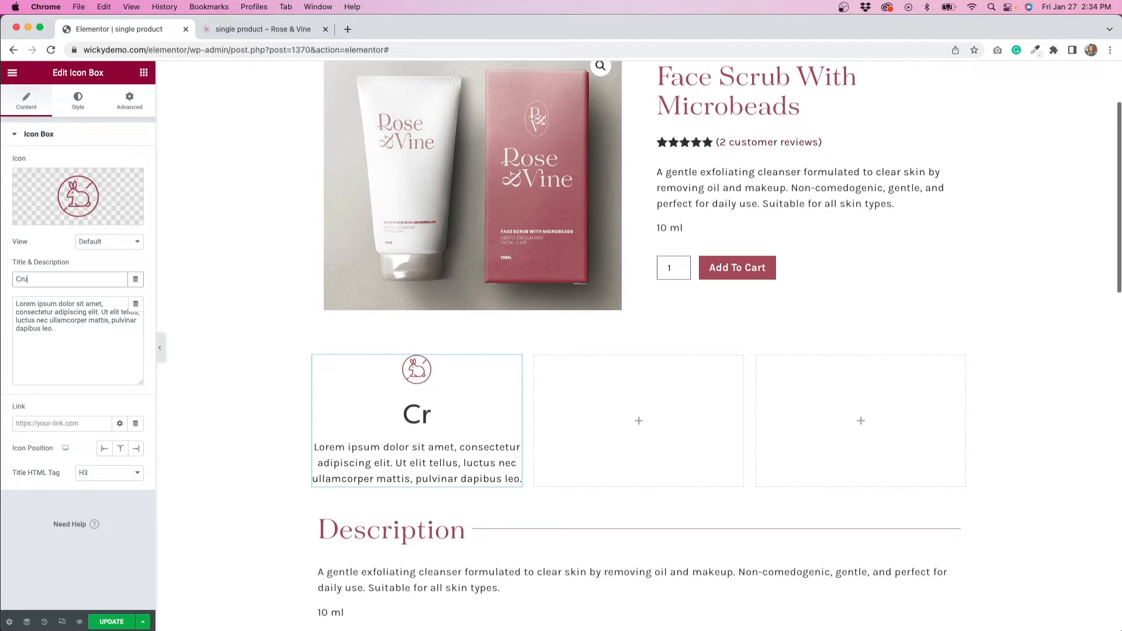
pyautogui.write('elty Free')
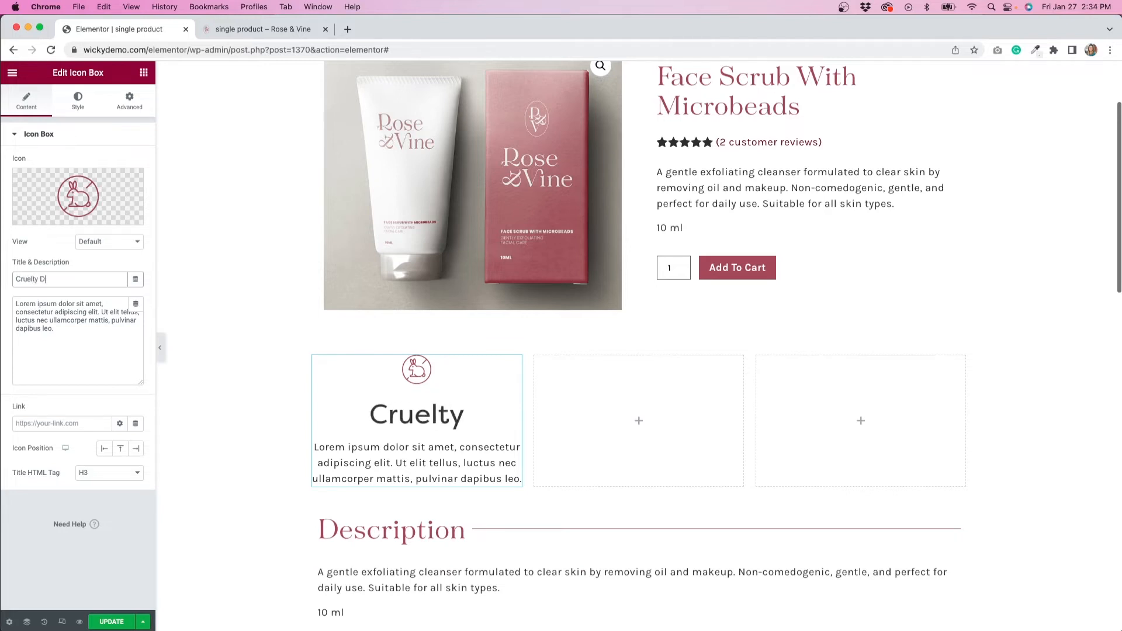
pyautogui.tripleClick(73, 330)
pyautogui.press('BackSpace')
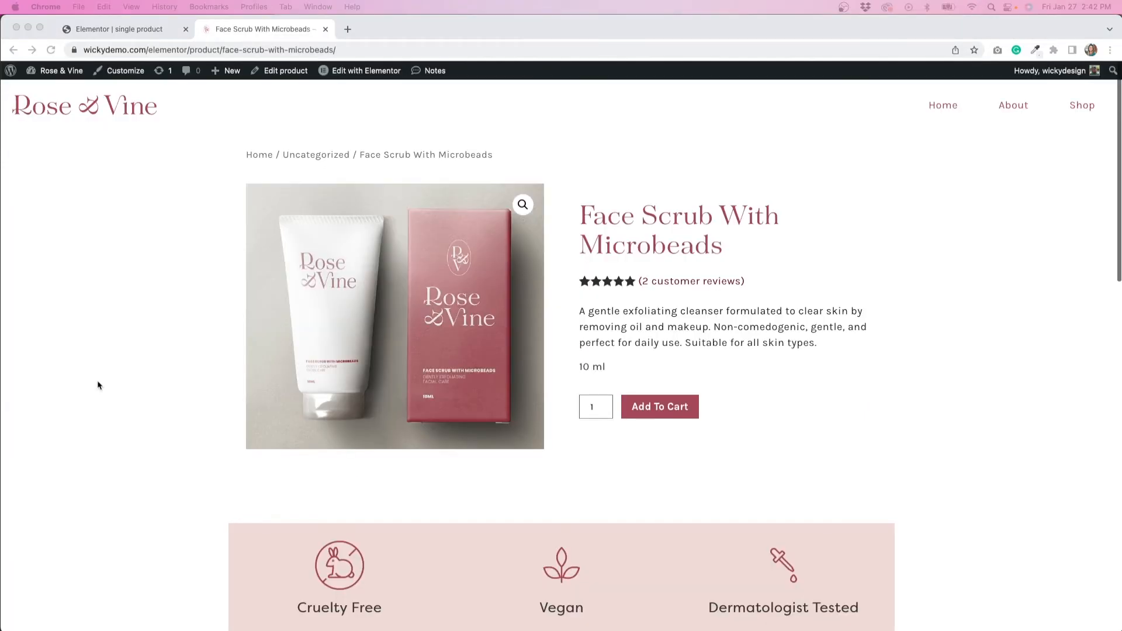
# Review the live product page, checking the product details, the three-icon feature row and the reviews section
pyautogui.scroll(-3, 99, 385)
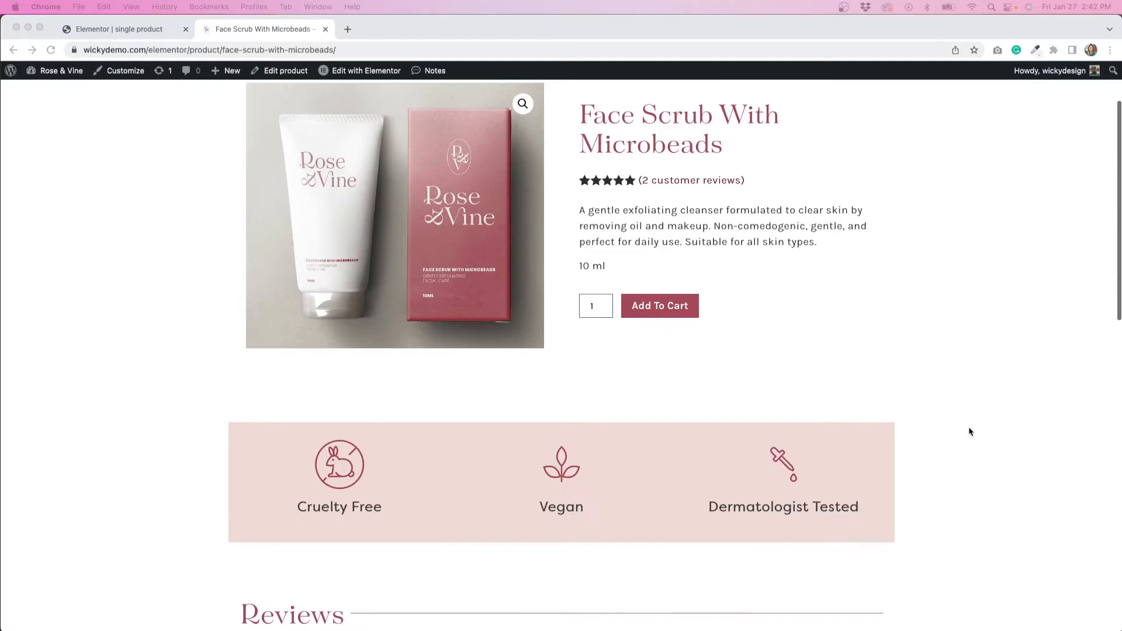
pyautogui.scroll(2, 970, 432)
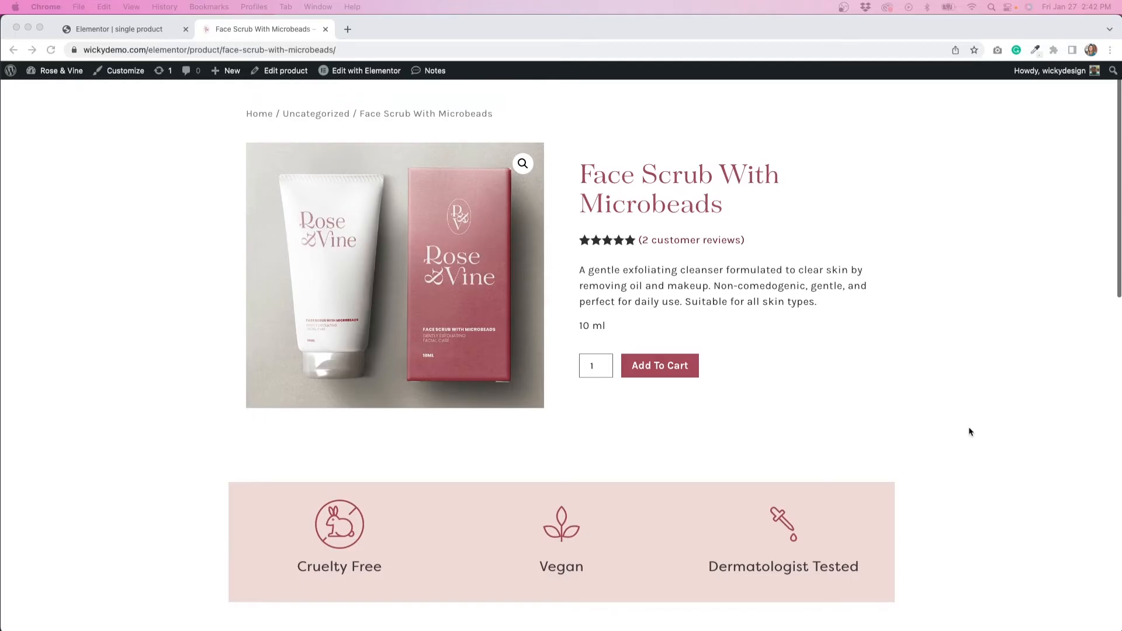
pyautogui.scroll(-8, 970, 432)
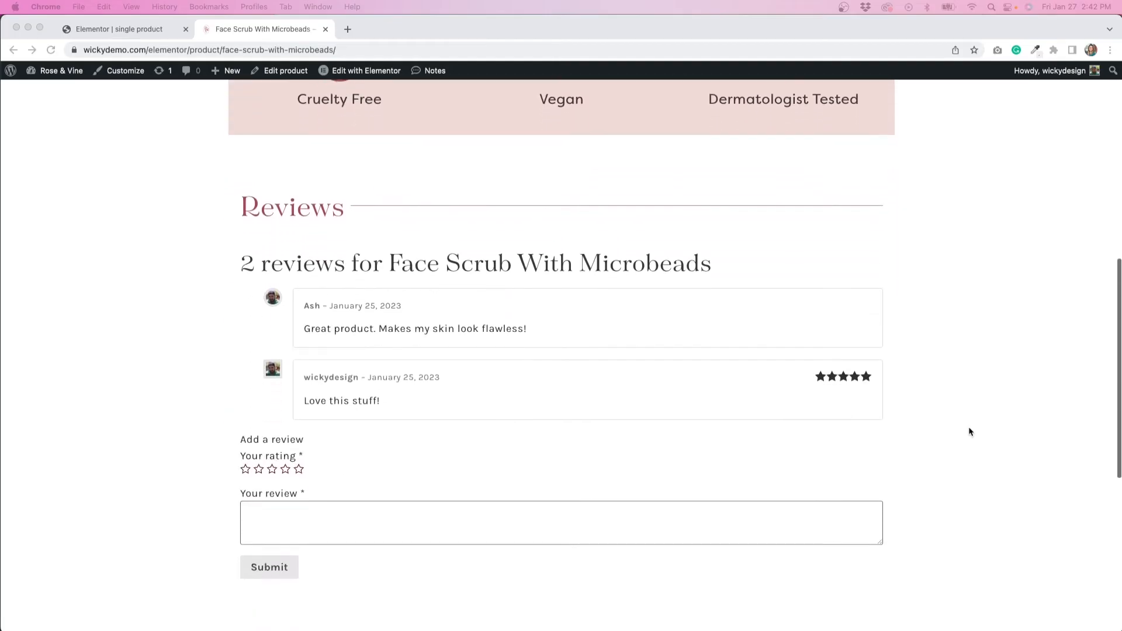
pyautogui.scroll(3, 969, 432)
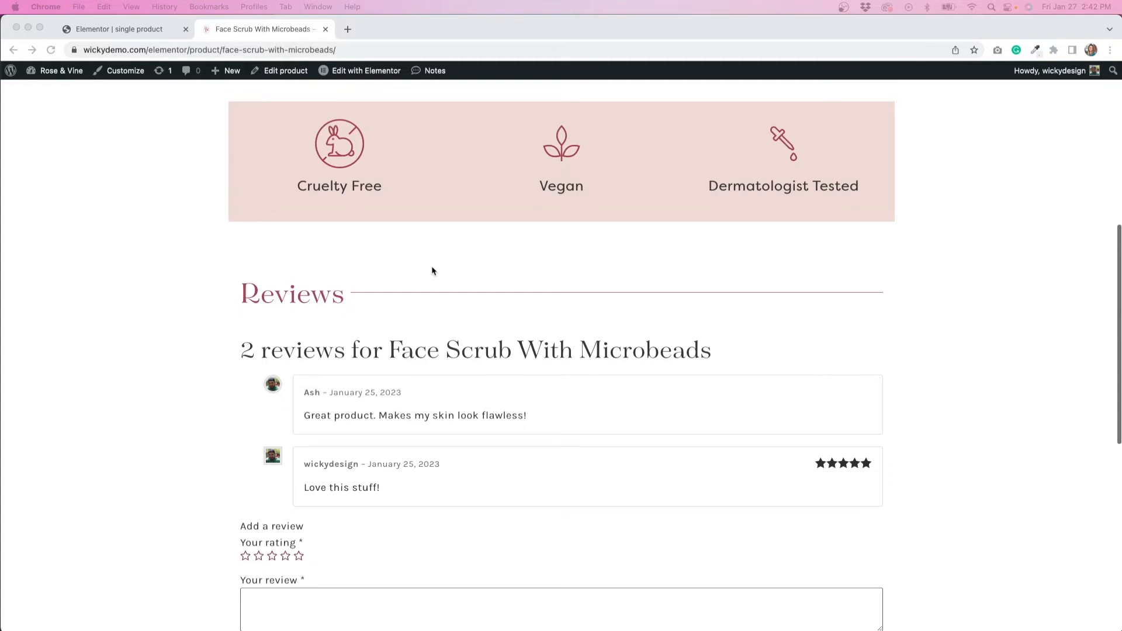
pyautogui.scroll(6, 433, 271)
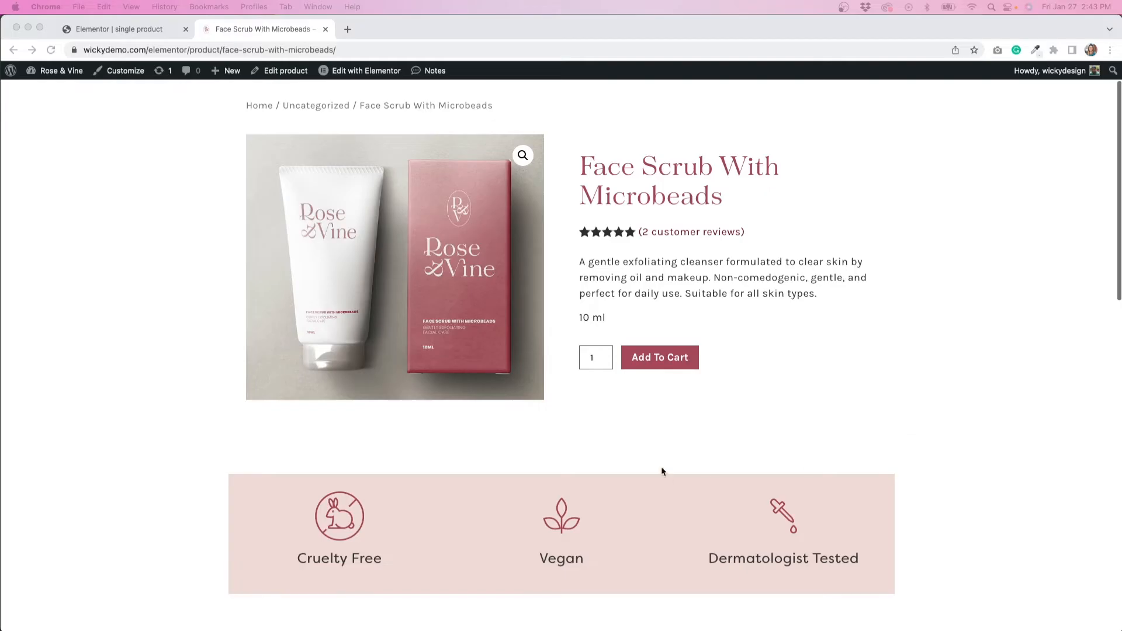
pyautogui.scroll(1, 643, 444)
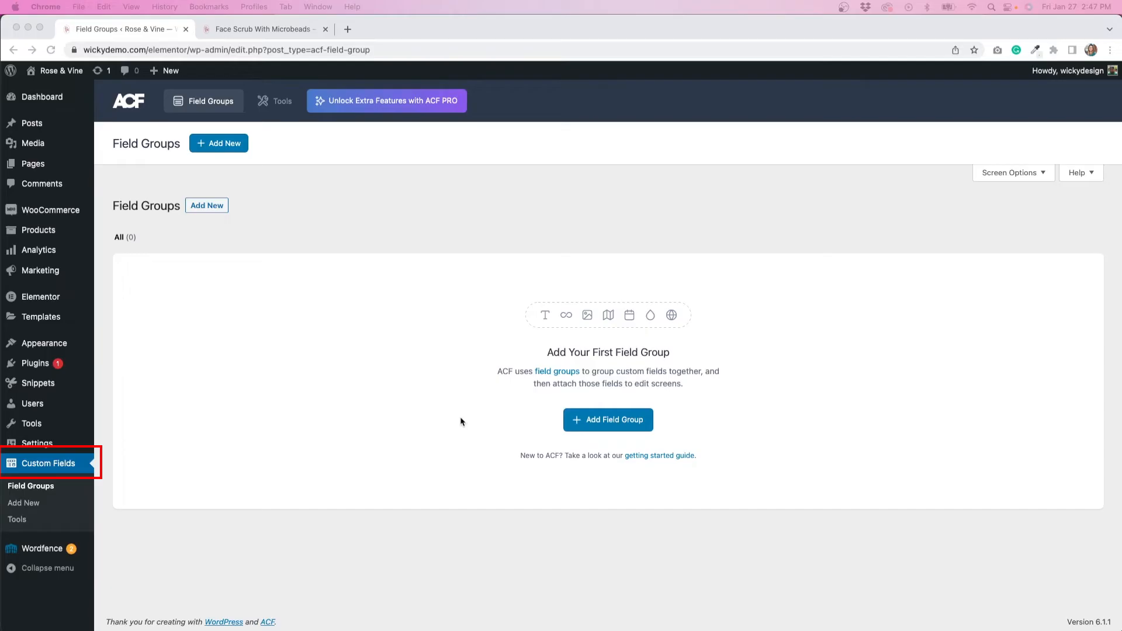
# Create a new ACF field group titled "Products"
pyautogui.click(605, 427)
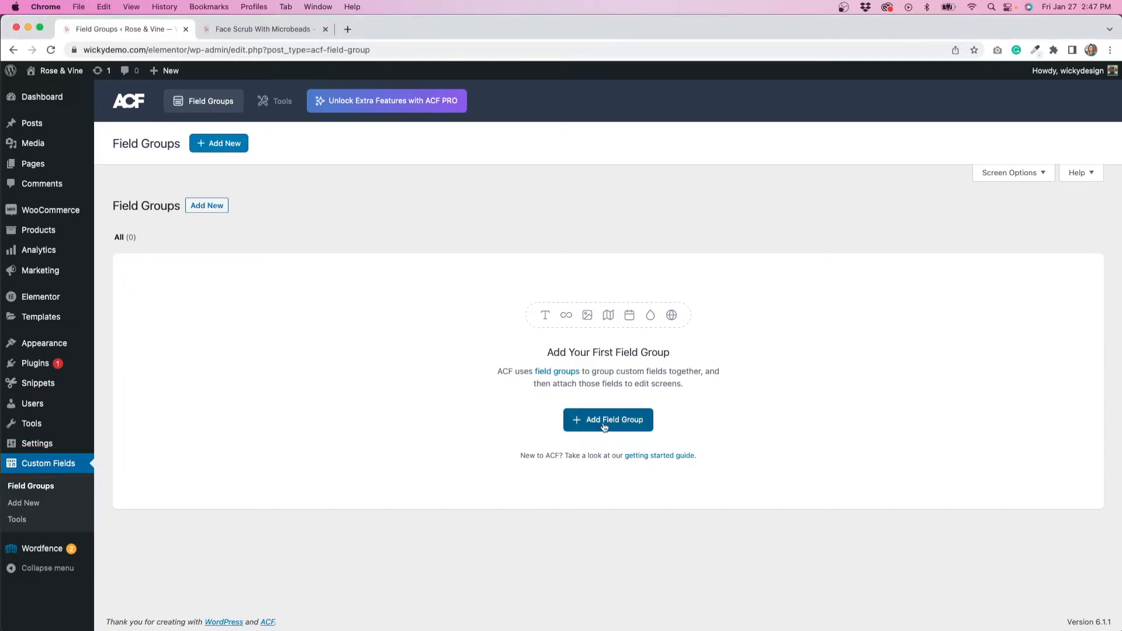
pyautogui.click(605, 428)
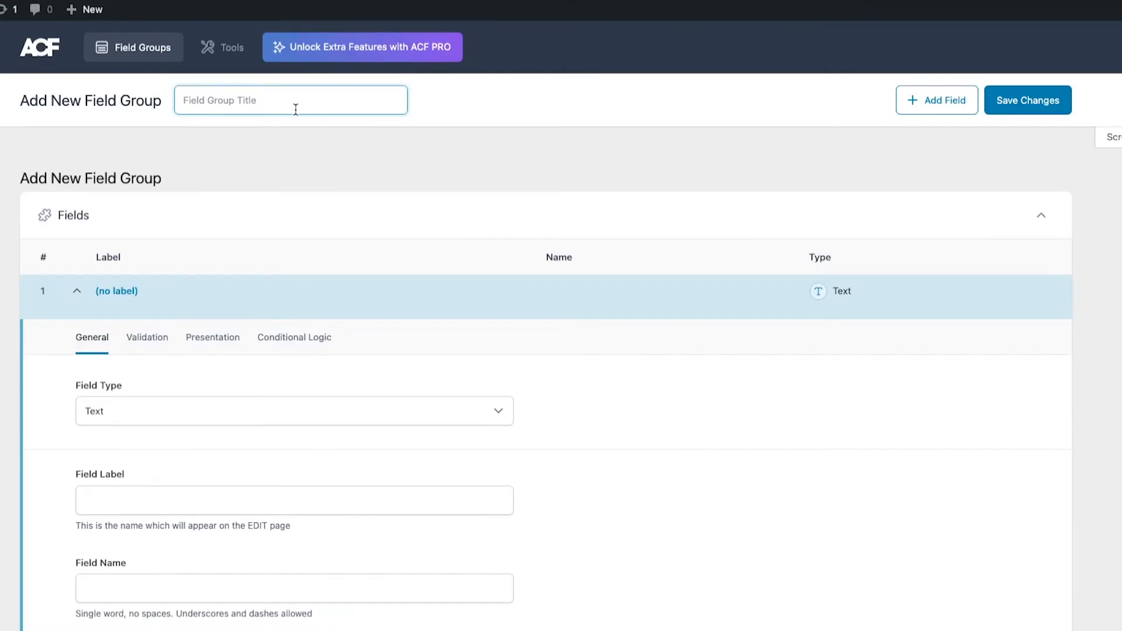
pyautogui.write('Products')
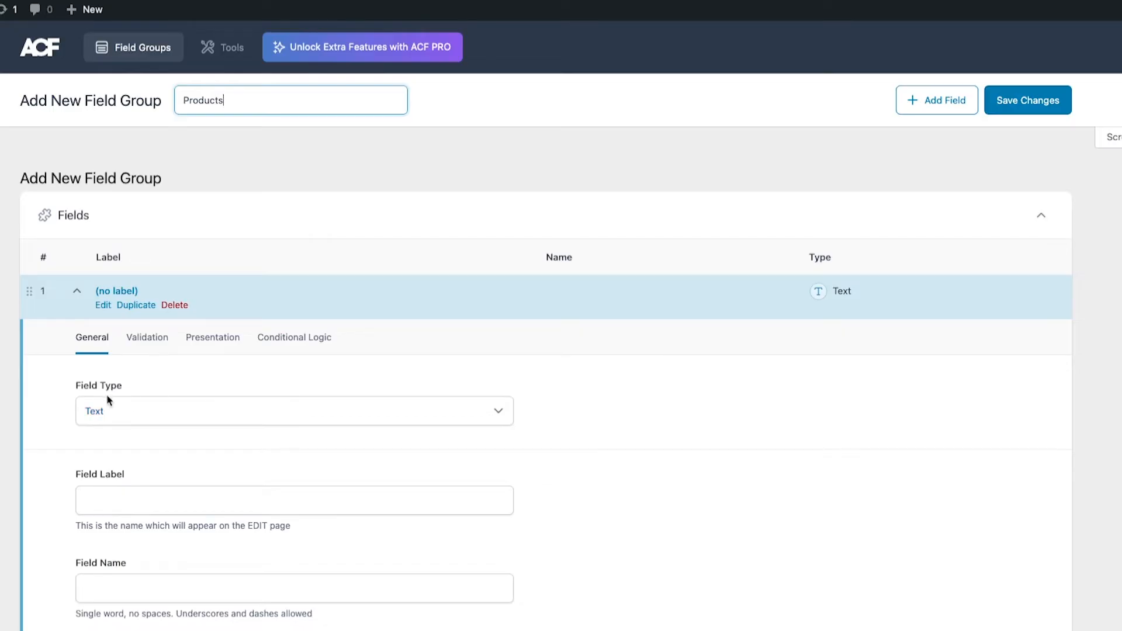
# Make the first field a Wysiwyg Editor labelled "Ingredients" with the field name "ingredients"
pyautogui.click(144, 420)
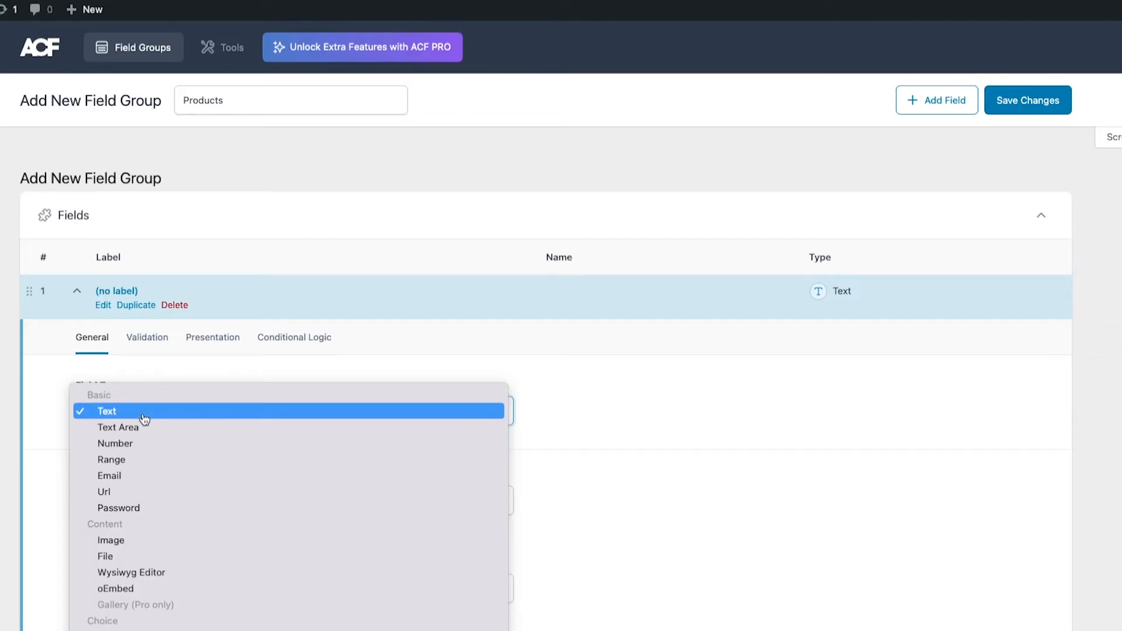
pyautogui.click(145, 575)
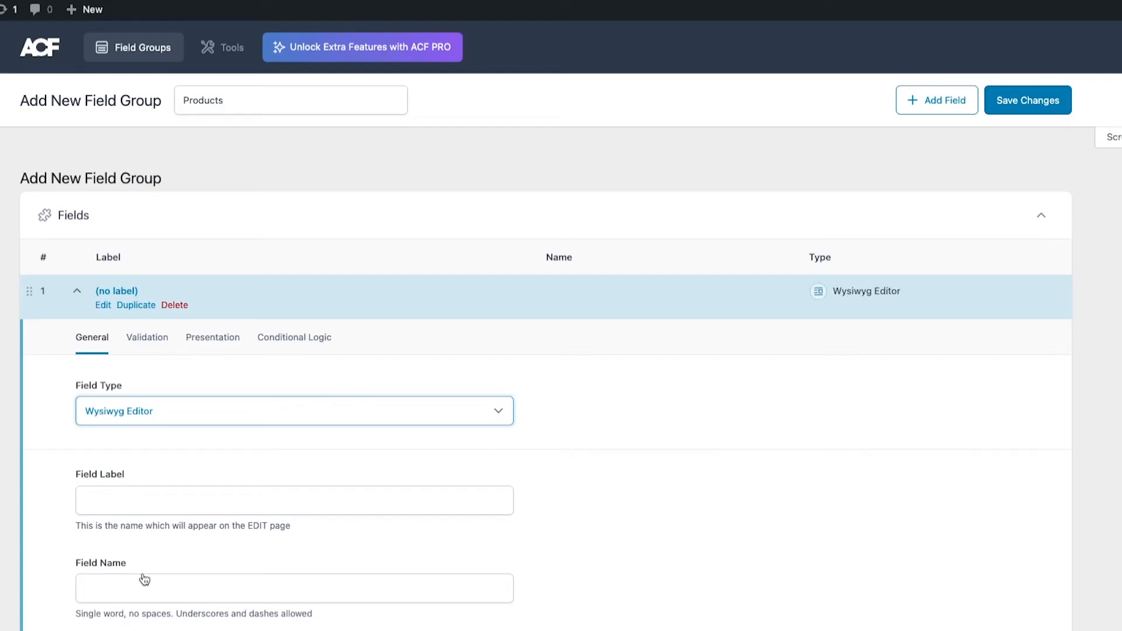
pyautogui.click(131, 504)
pyautogui.scroll(-1, 131, 505)
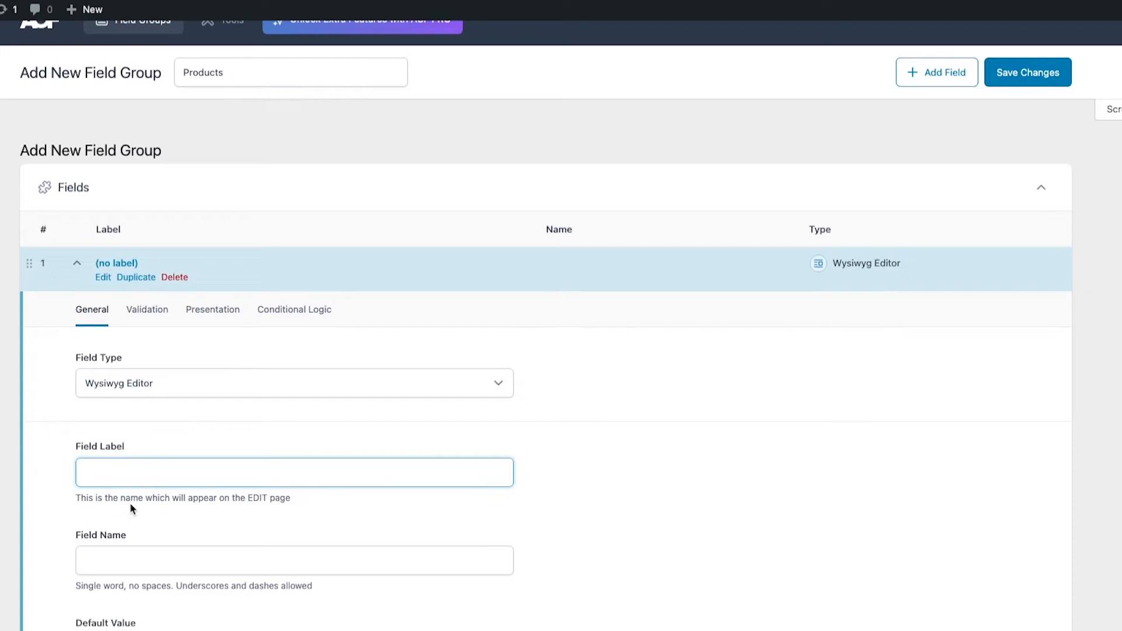
pyautogui.write('Ingredients')
pyautogui.press('Tab')
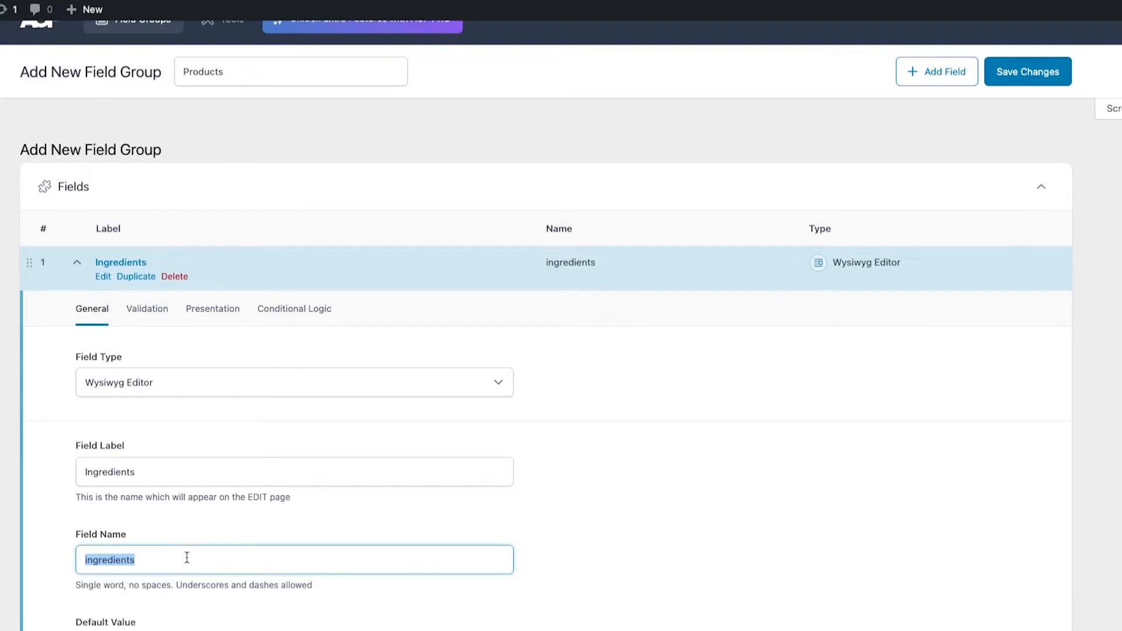
pyautogui.scroll(-1, 193, 555)
pyautogui.click(188, 521)
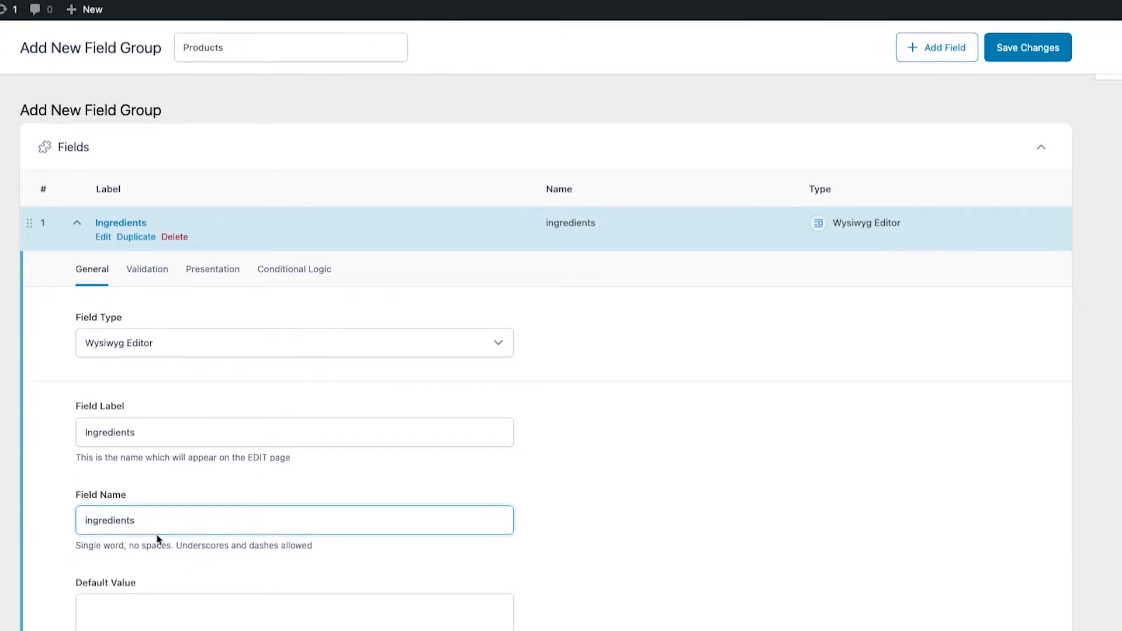
# Set the Ingredients field's default value to "ingredients list"
pyautogui.scroll(-3, 158, 539)
pyautogui.click(109, 519)
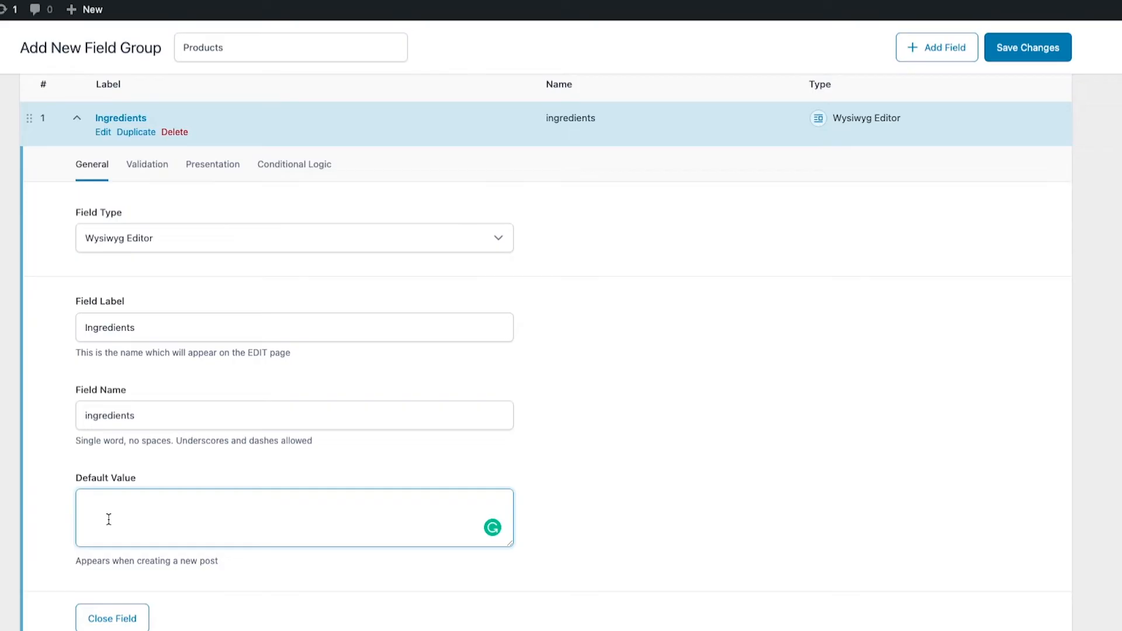
pyautogui.write('ingredients list')
pyautogui.click(144, 169)
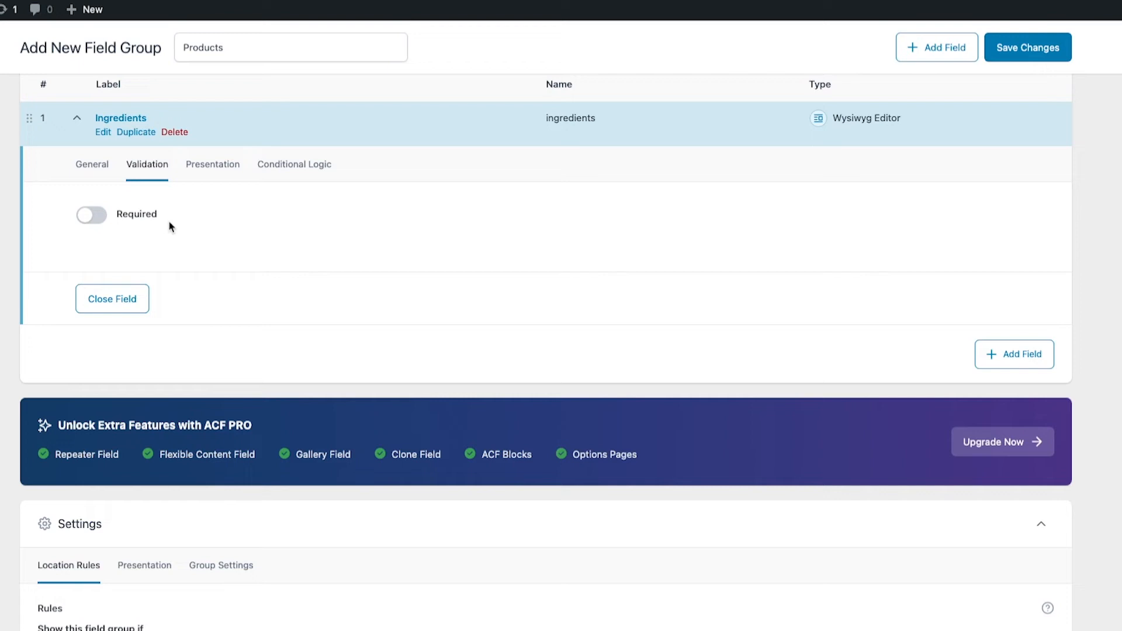
pyautogui.click(99, 216)
pyautogui.click(100, 215)
# Add the instructions "please add ingredients here" to the Ingredients field and turn off its media upload buttons
pyautogui.click(215, 165)
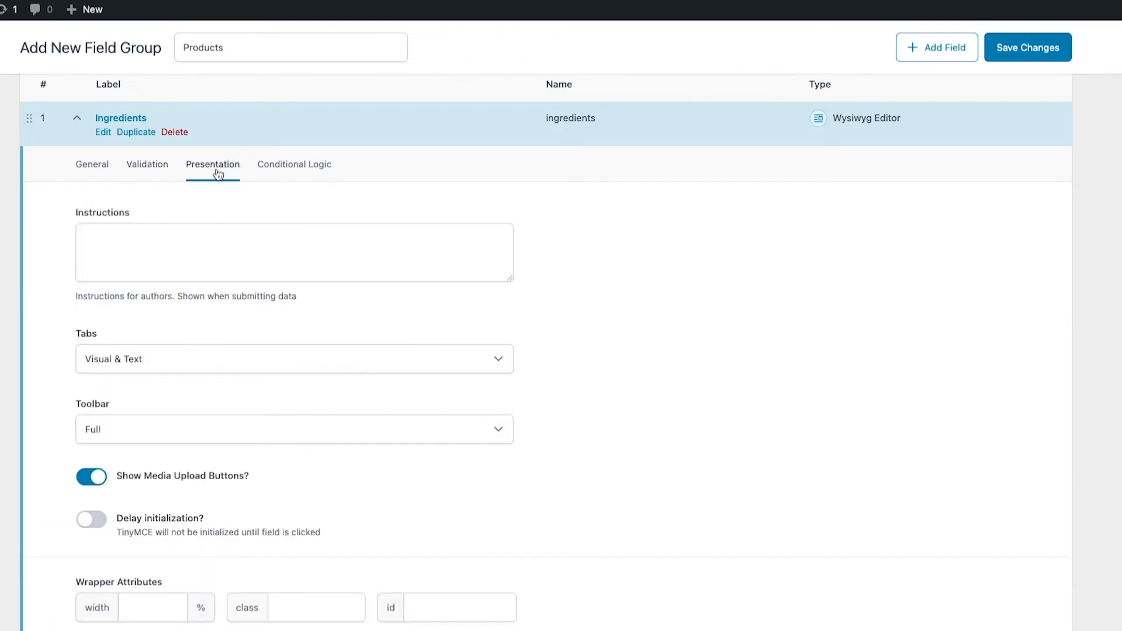
pyautogui.click(172, 250)
pyautogui.write('please add in')
pyautogui.write('t')
pyautogui.write('gredients here')
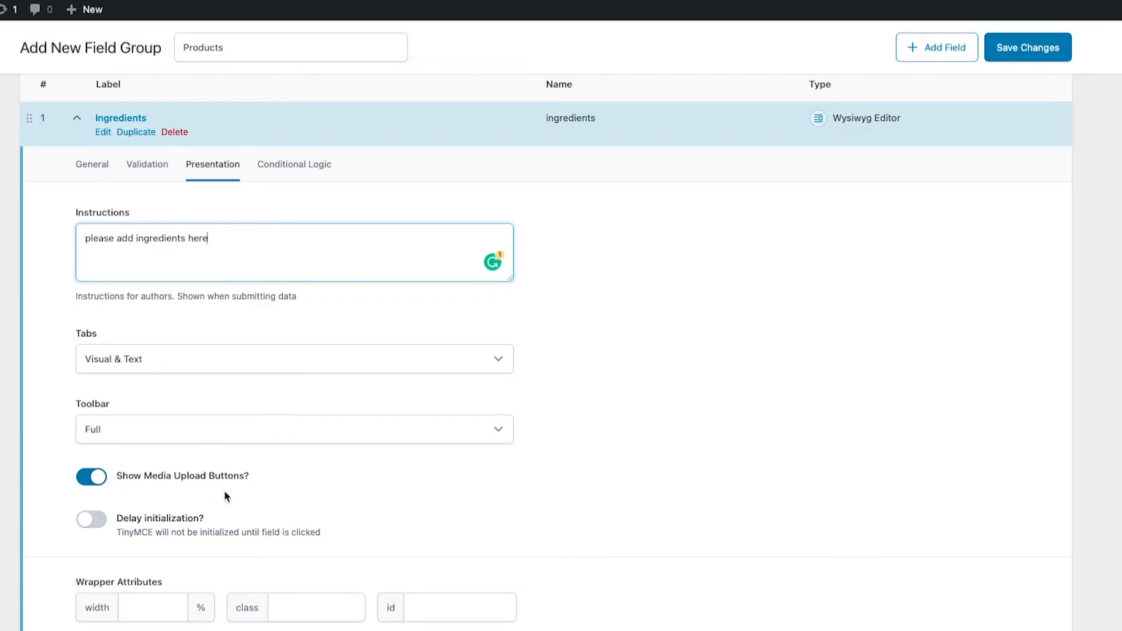
pyautogui.click(85, 488)
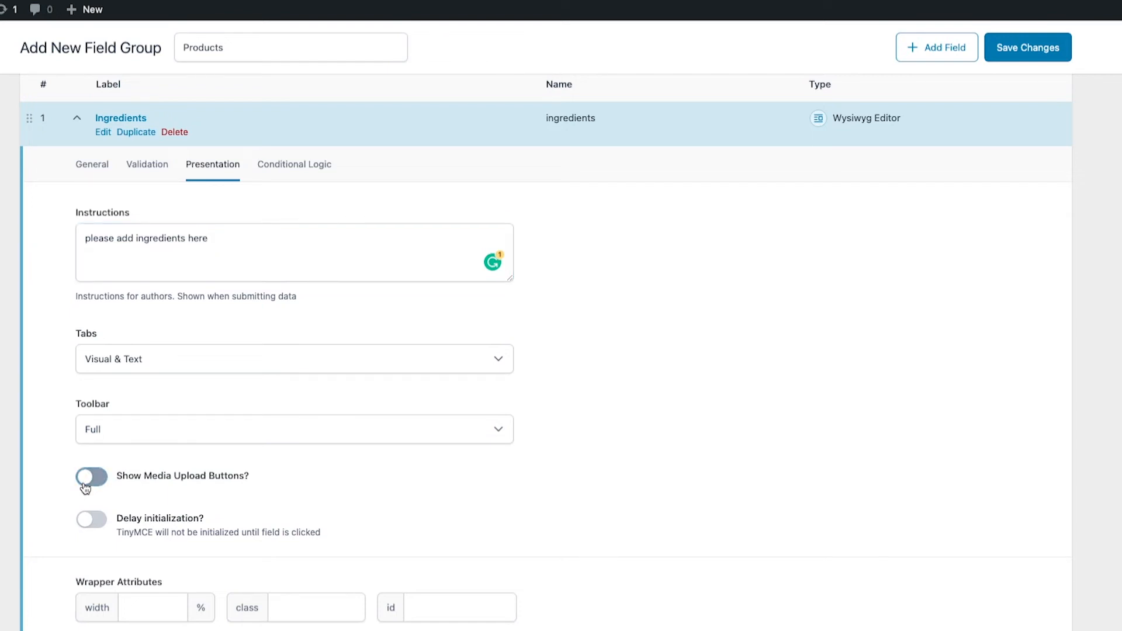
pyautogui.scroll(-1, 177, 506)
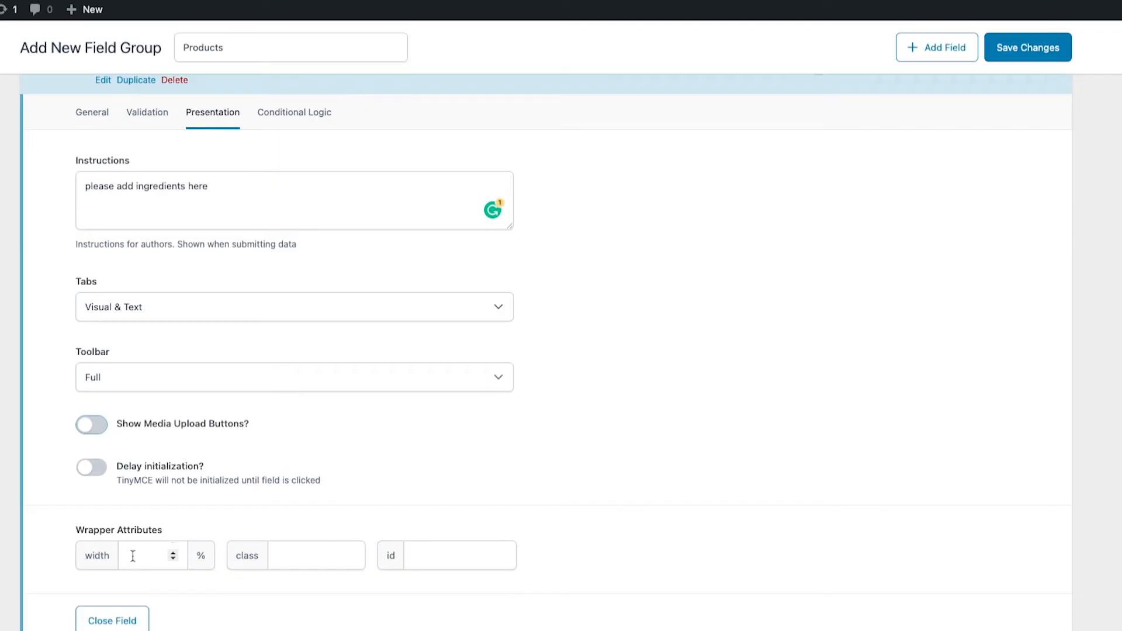
# Set the field group's location rule to Post Type is equal to Product and save the field group
pyautogui.click(297, 117)
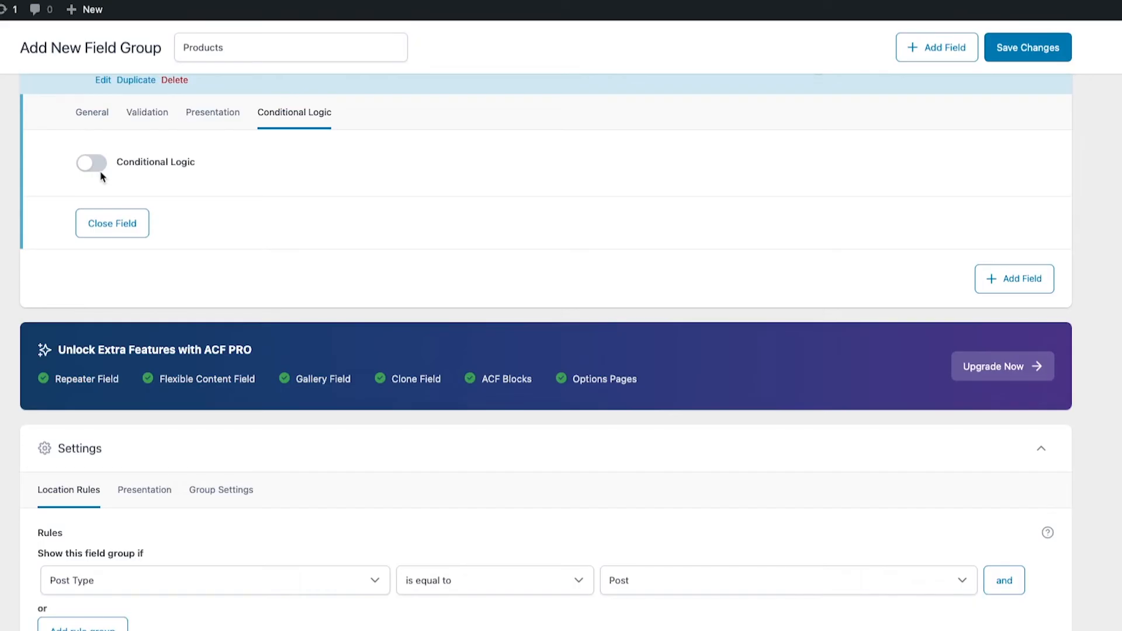
pyautogui.scroll(-1, 138, 430)
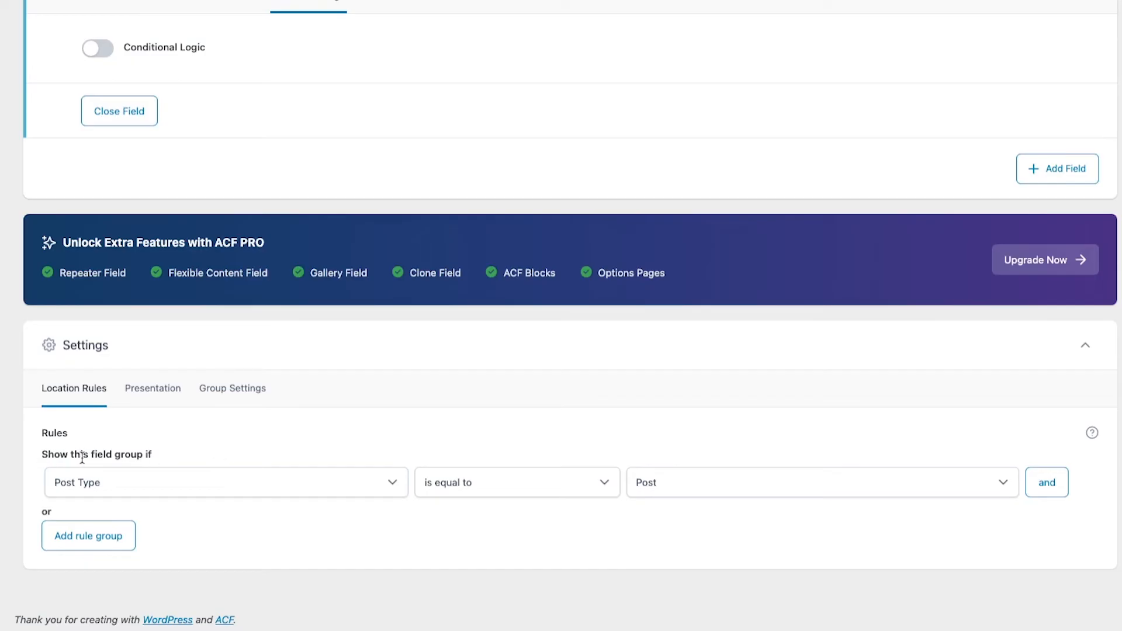
pyautogui.click(165, 494)
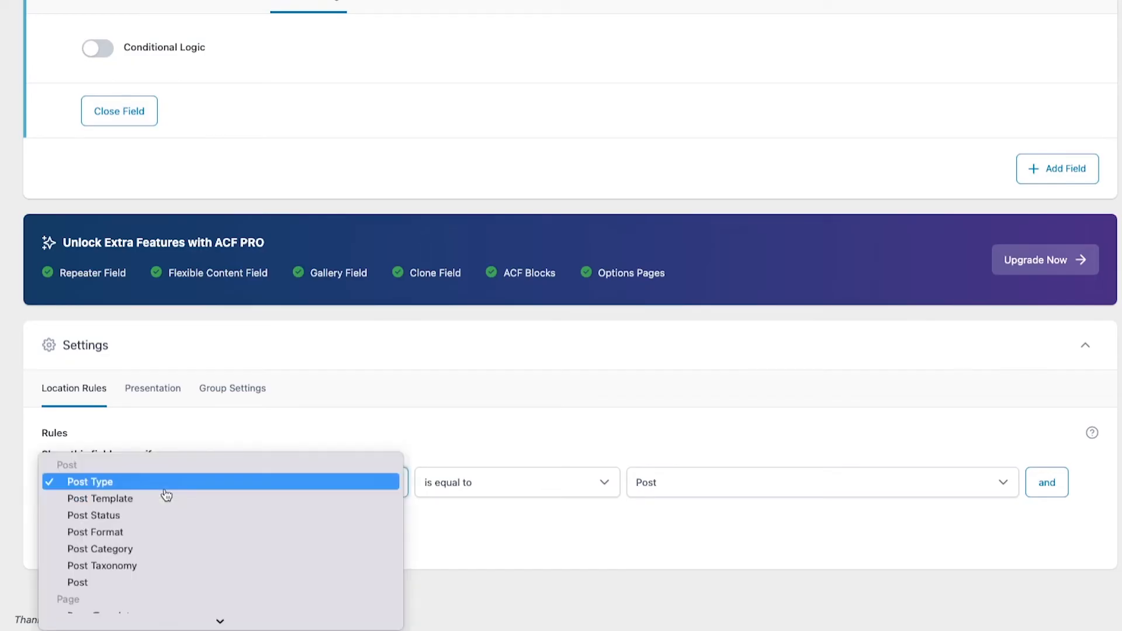
pyautogui.click(445, 450)
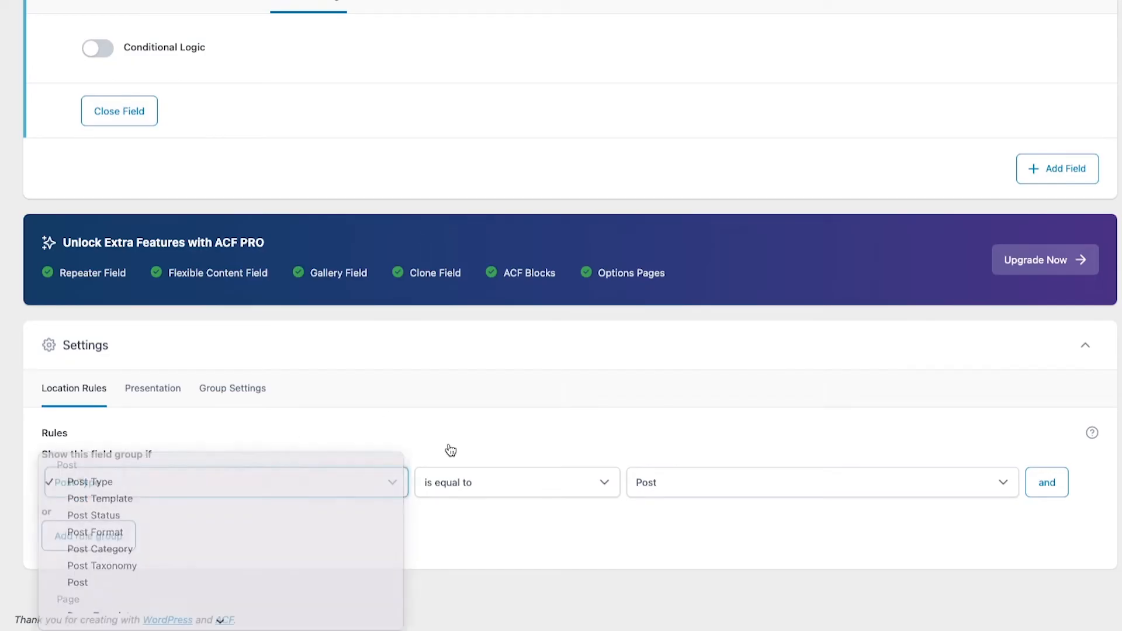
pyautogui.click(501, 494)
pyautogui.click(501, 490)
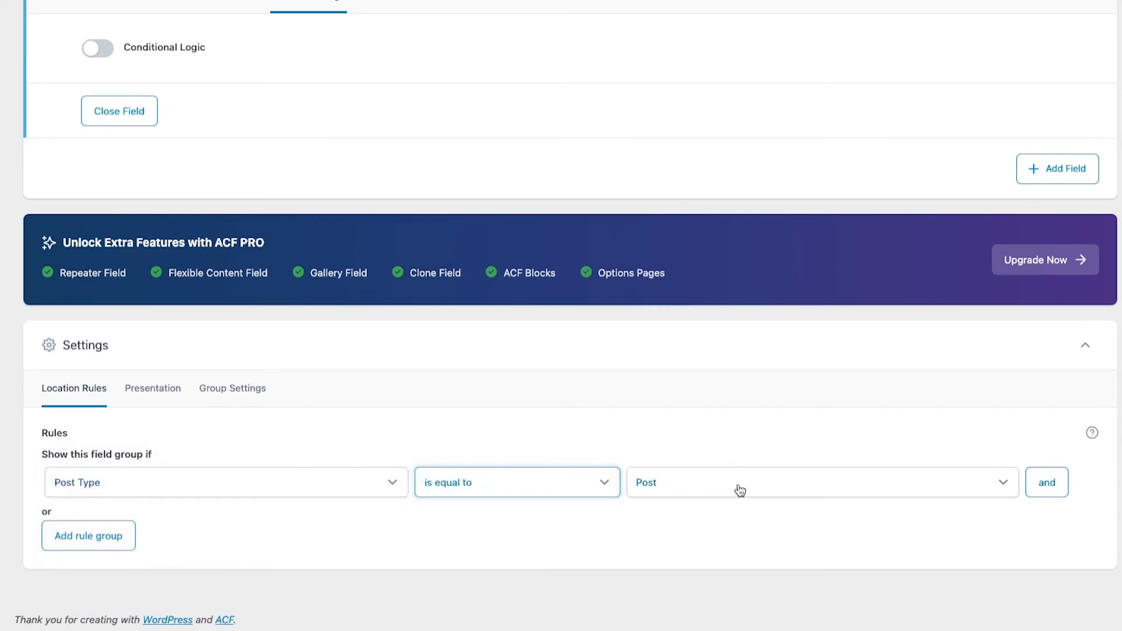
pyautogui.click(738, 489)
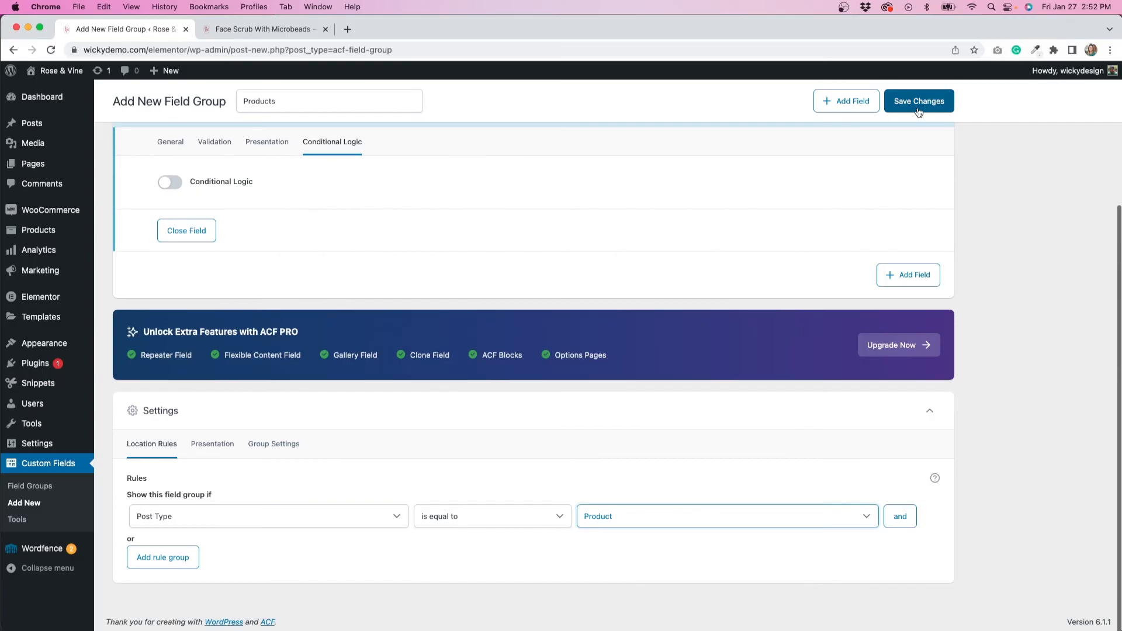
pyautogui.click(918, 103)
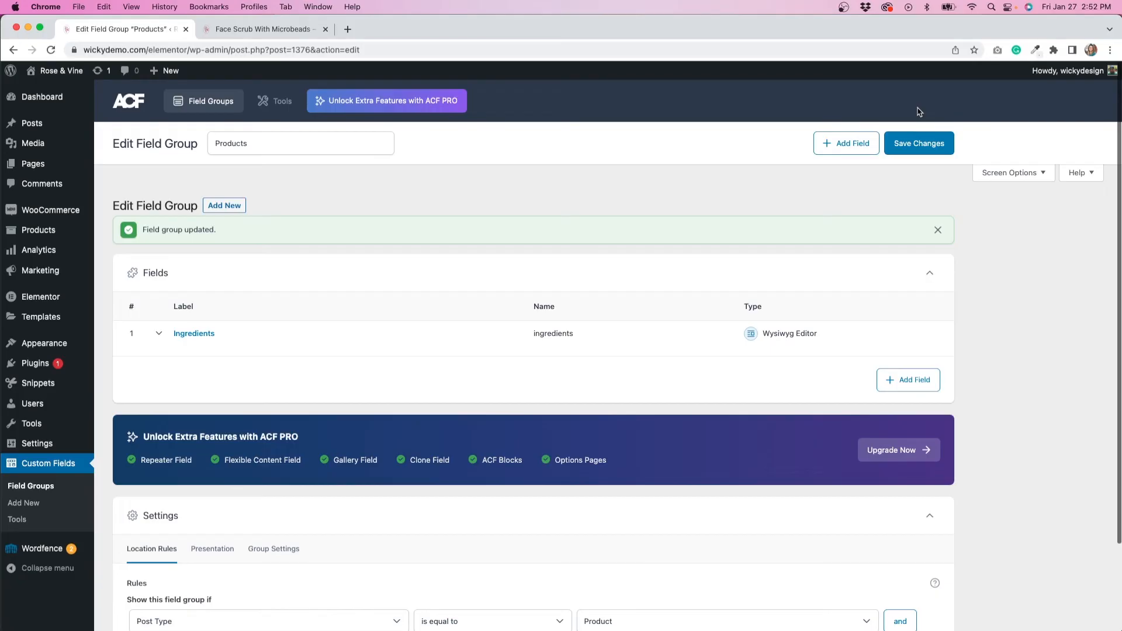
# Open the Face Scrub With Microbeads product for editing and go to its Ingredients field
pyautogui.moveTo(34, 234)
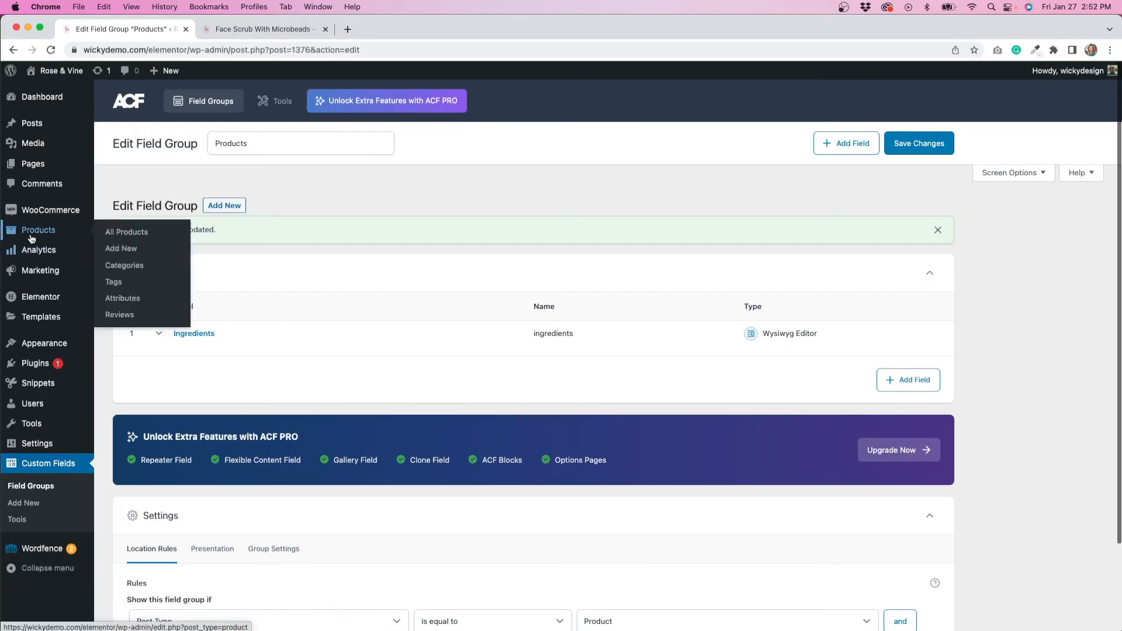
pyautogui.click(33, 234)
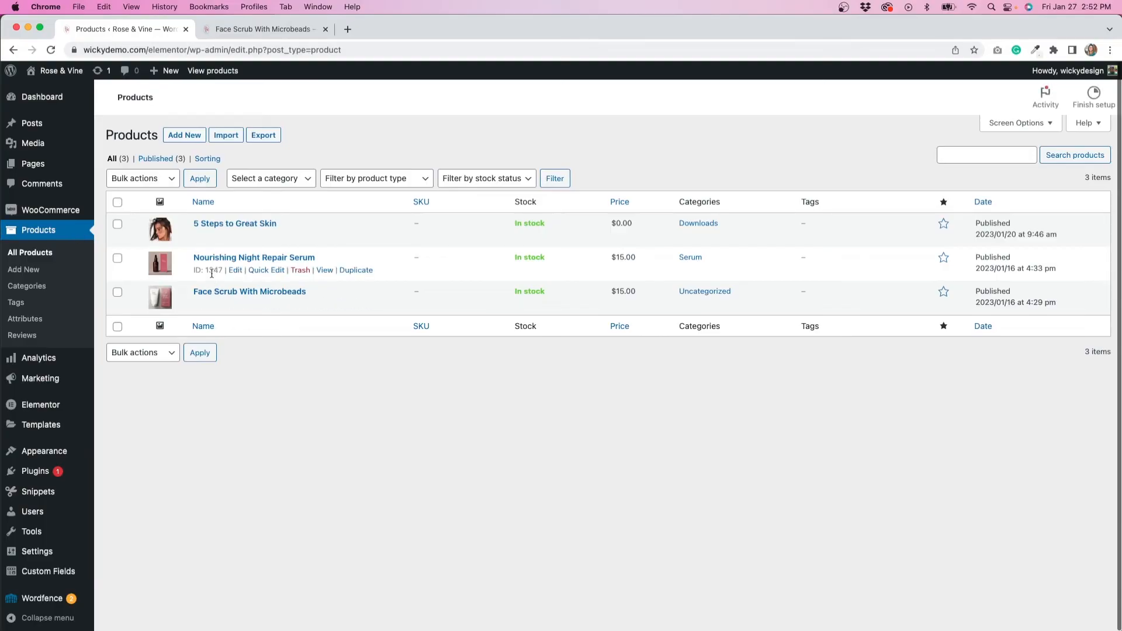
pyautogui.click(238, 305)
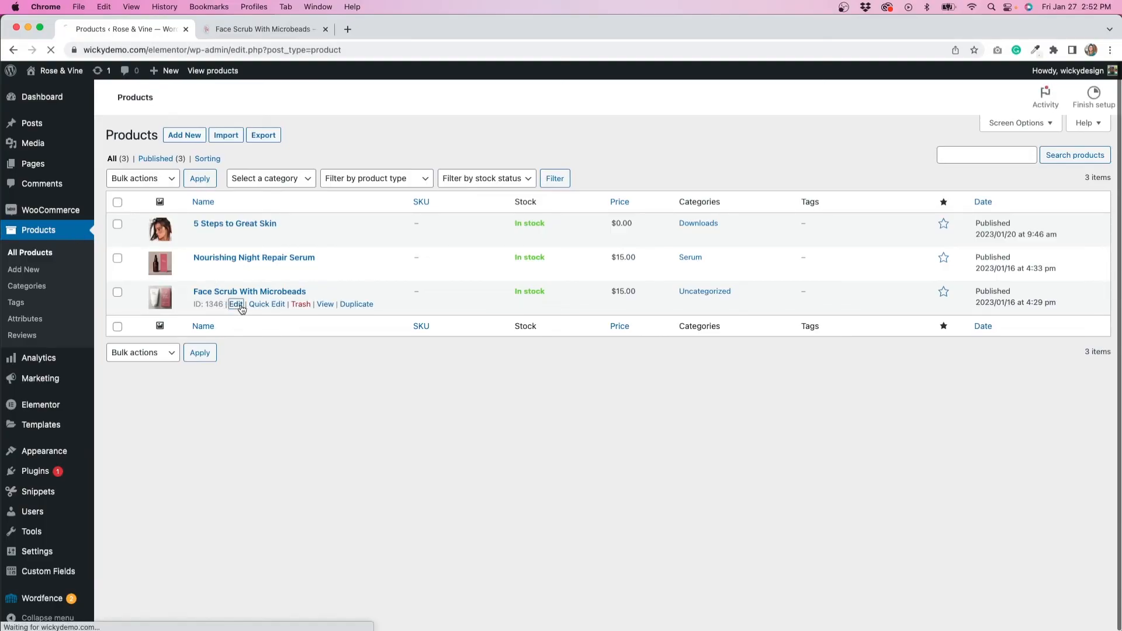
pyautogui.scroll(-3, 432, 250)
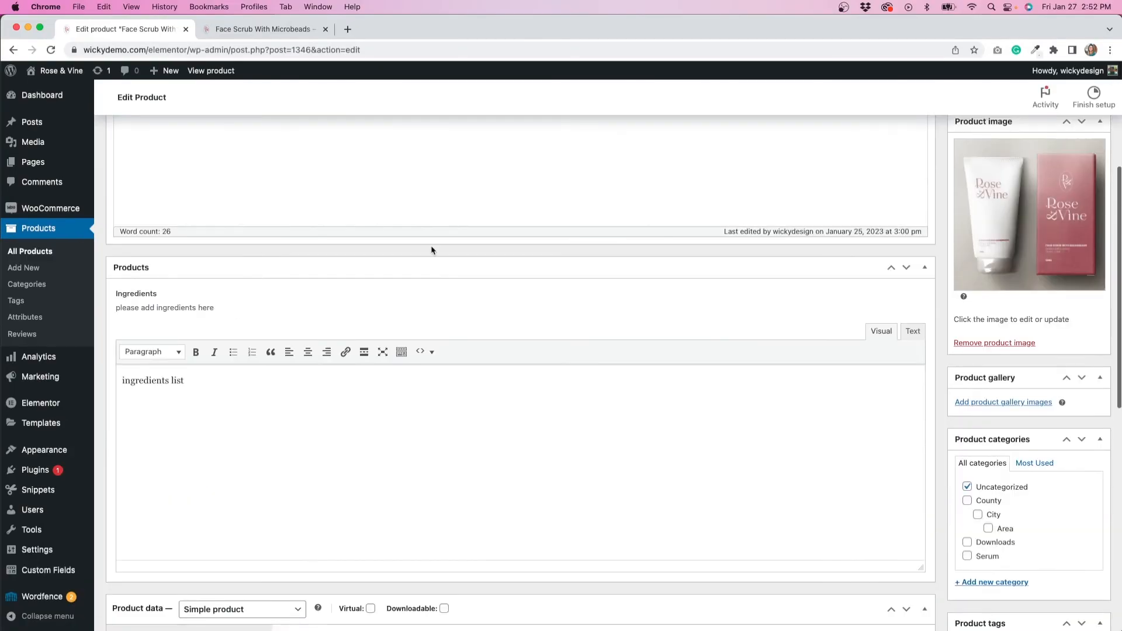
# Delete the default text from the product's Ingredients field
pyautogui.scroll(1, 190, 311)
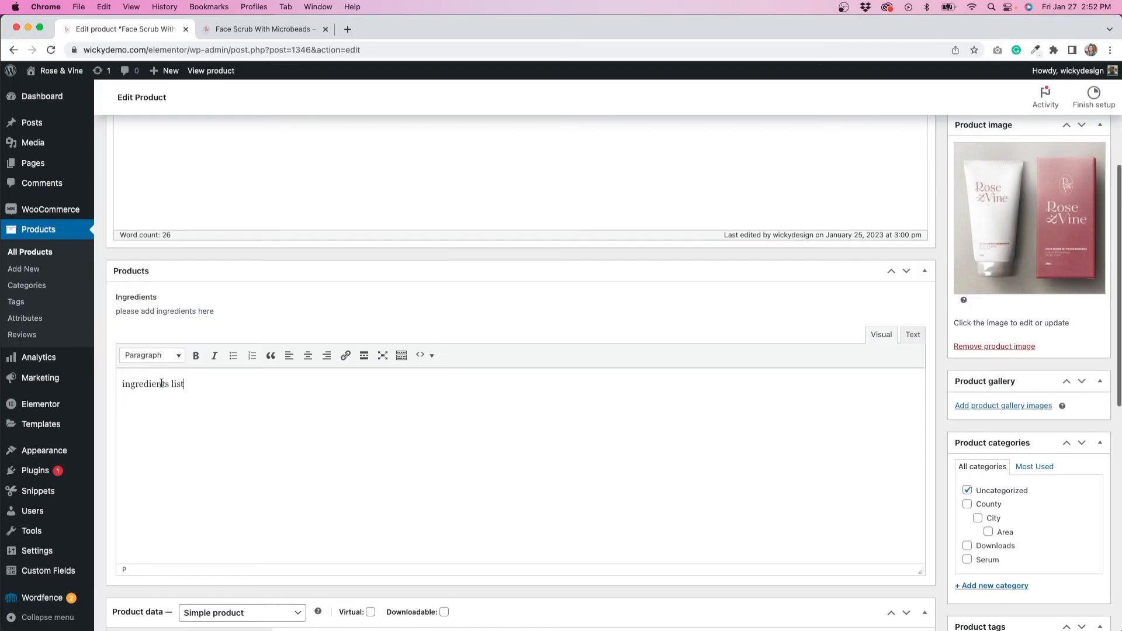
pyautogui.moveTo(187, 385); pyautogui.dragTo(125, 379)
pyautogui.press('BackSpace')
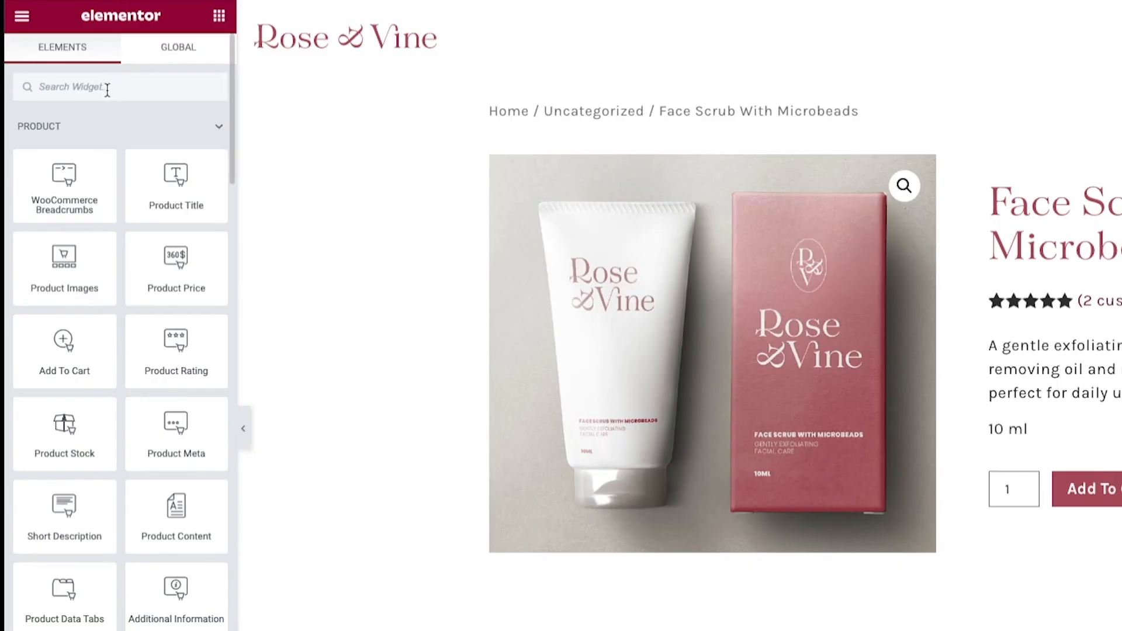
# In the Elementor single product template, add a Toggle widget below Add To Cart and delete its second item
pyautogui.write('togg')
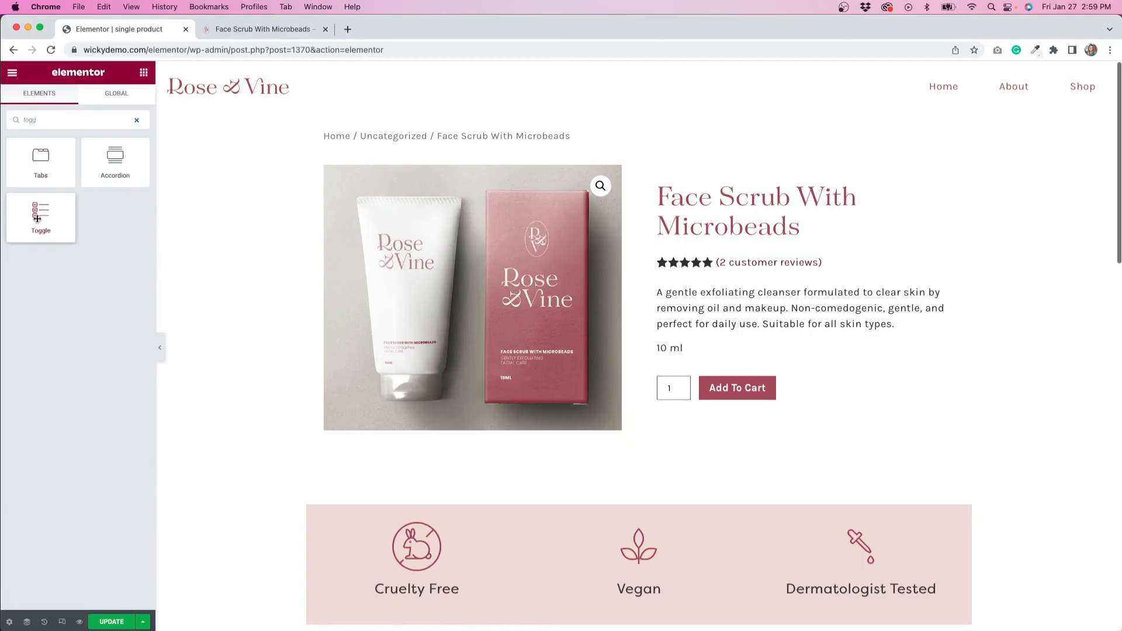
pyautogui.moveTo(62, 234); pyautogui.dragTo(1121, 519)
pyautogui.moveTo(799, 408); pyautogui.dragTo(738, 403)
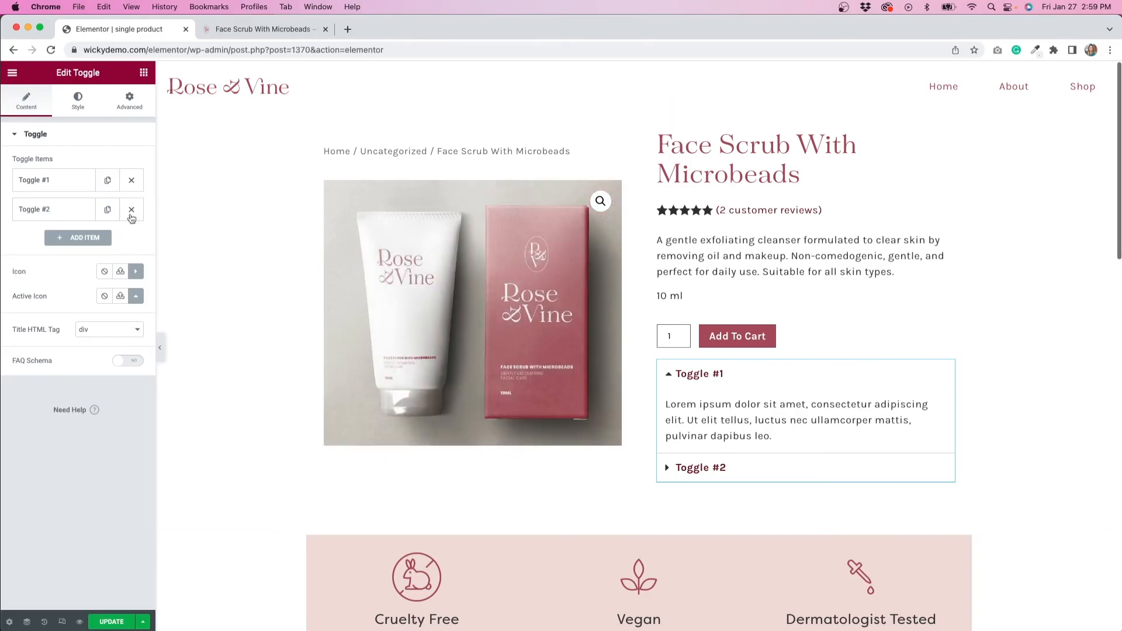
pyautogui.click(132, 210)
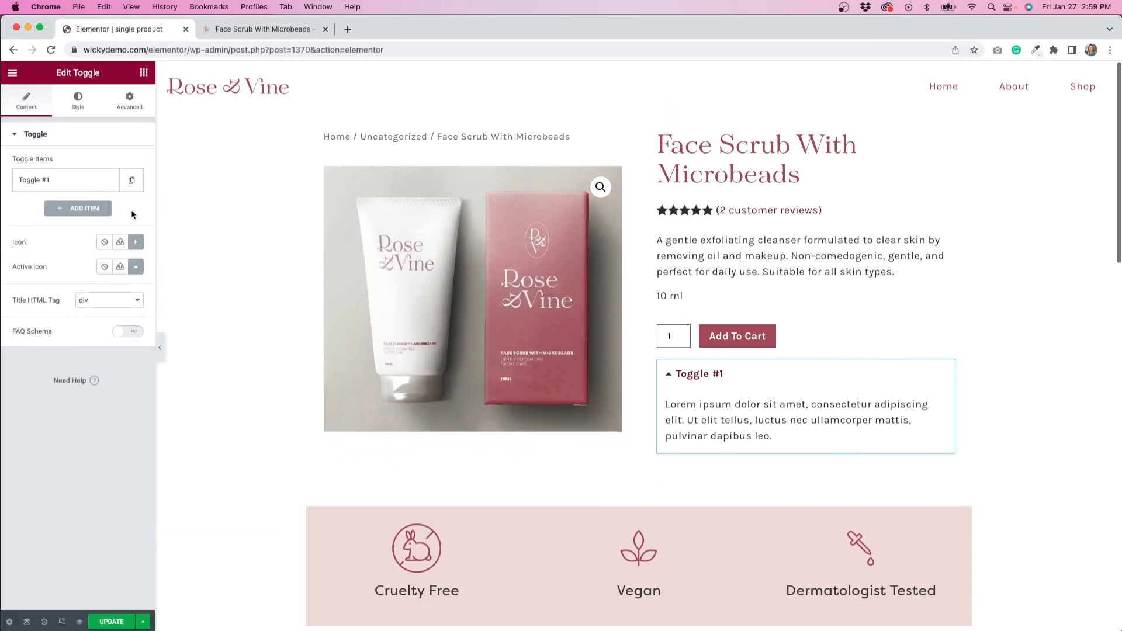
# Set the remaining toggle item's title to "Ingredients"
pyautogui.click(57, 183)
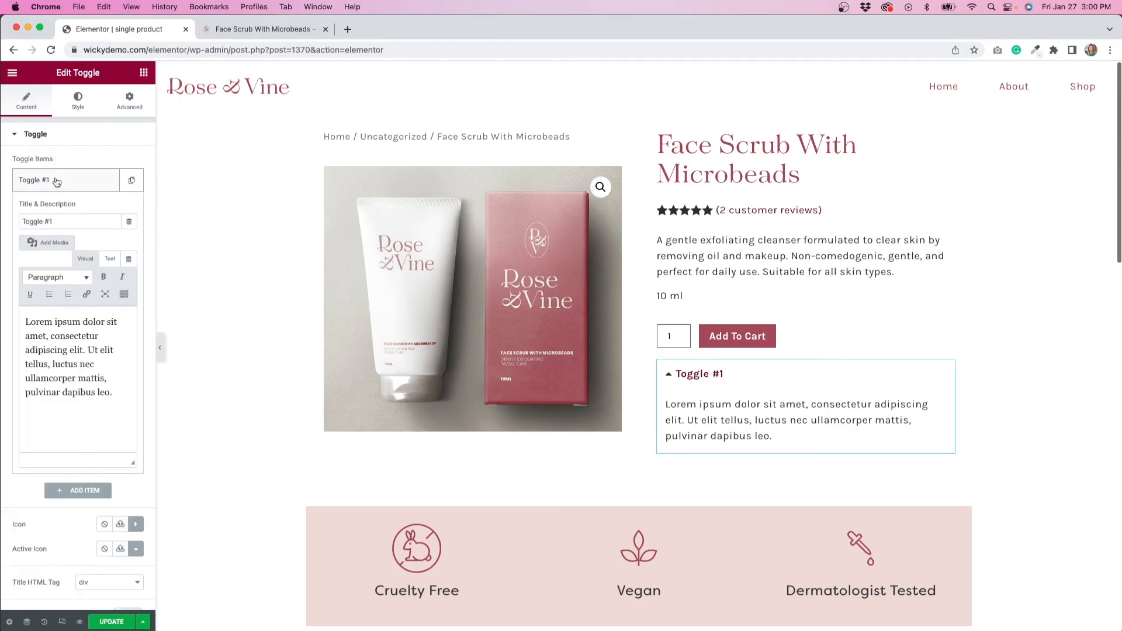
pyautogui.moveTo(79, 222); pyautogui.dragTo(15, 222)
pyautogui.write('Ingredients')
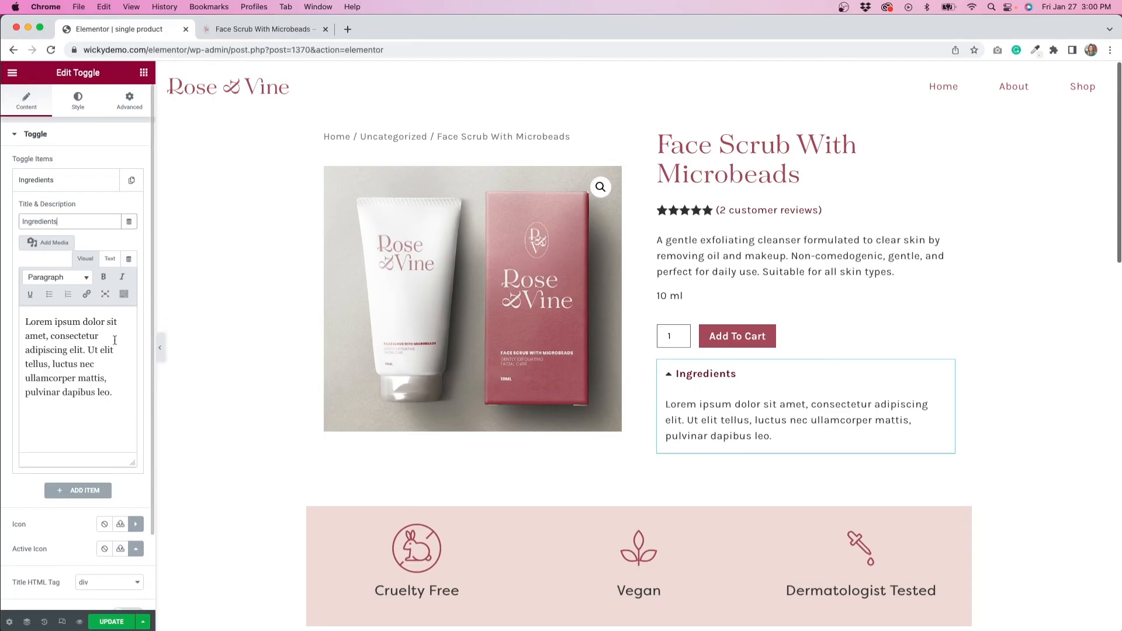
# Replace the Ingredients toggle item's description with a dynamic ACF Field tag whose key is Ingredients
pyautogui.click(130, 263)
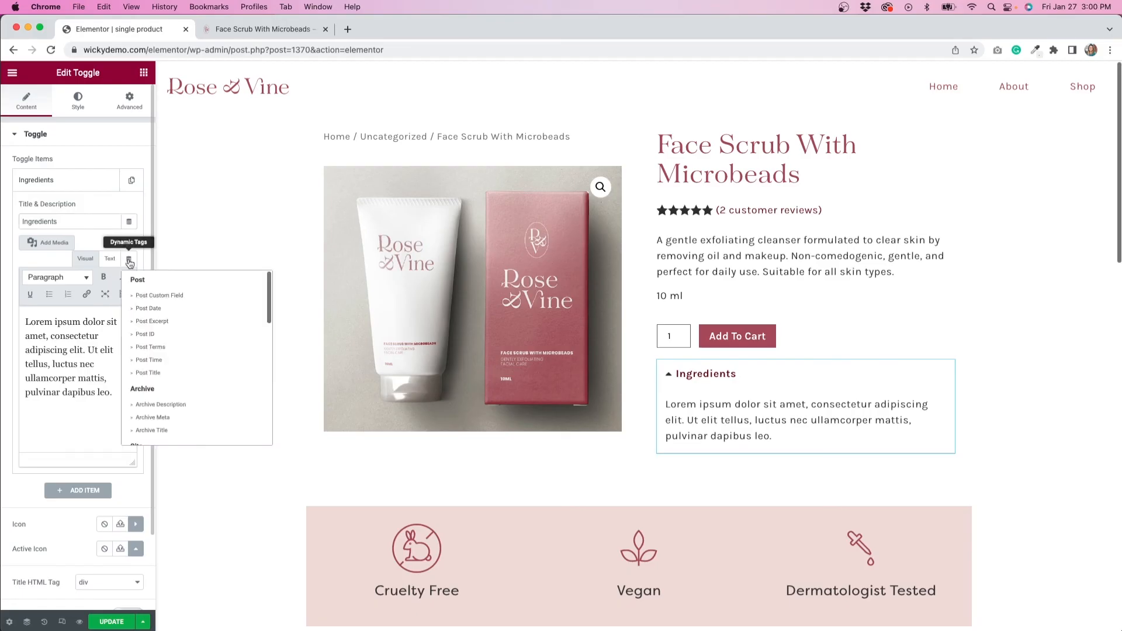
pyautogui.scroll(-10, 176, 361)
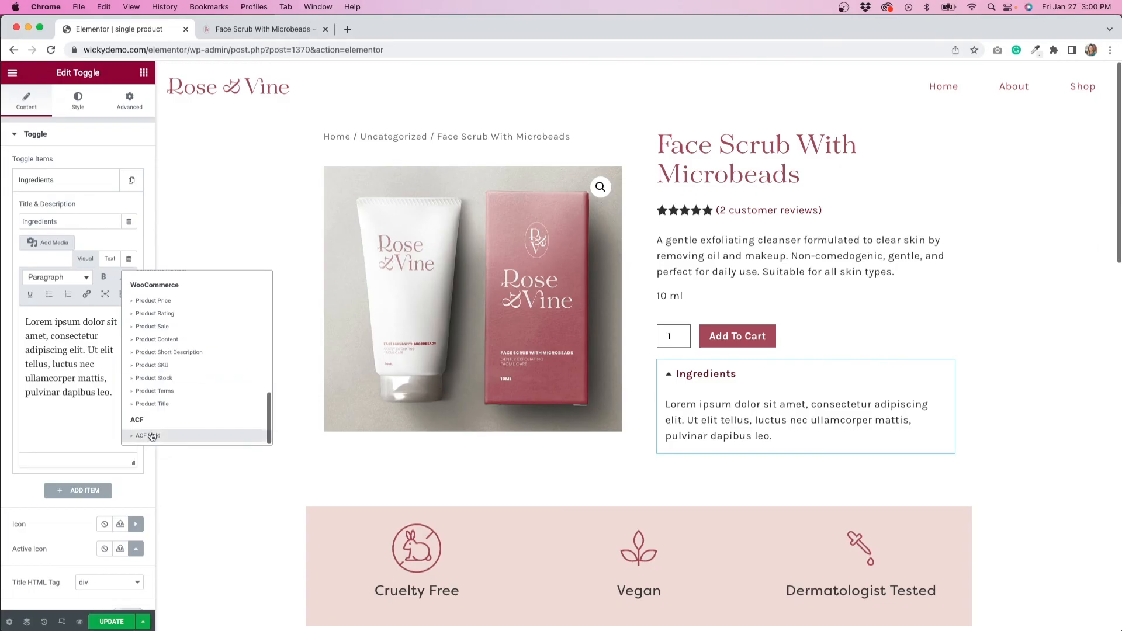
pyautogui.click(150, 436)
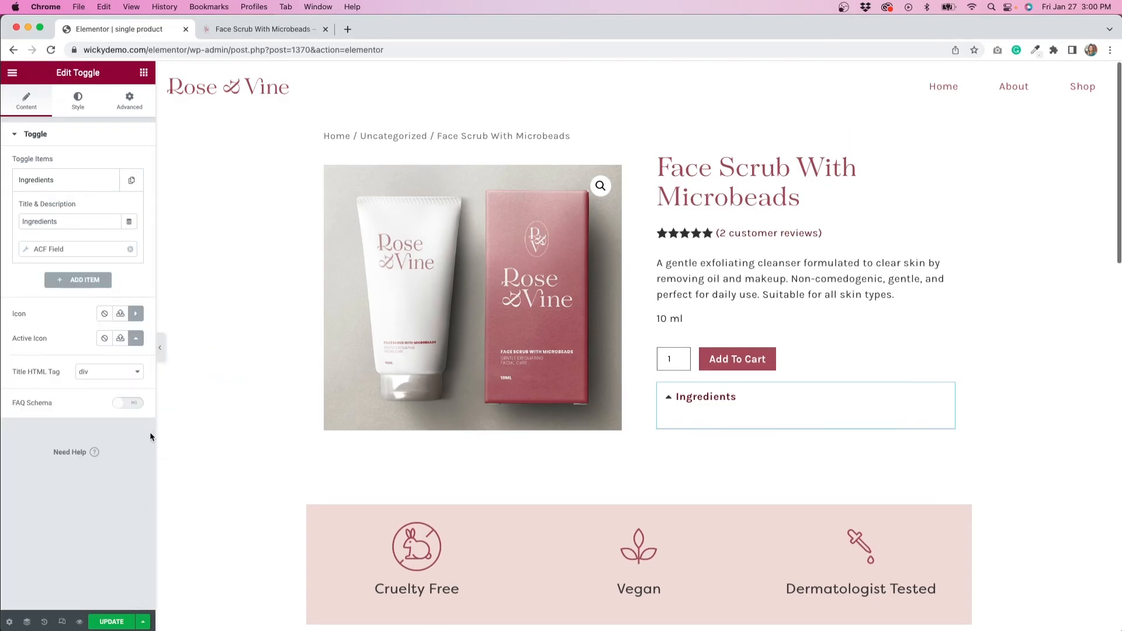
pyautogui.click(71, 251)
pyautogui.click(129, 305)
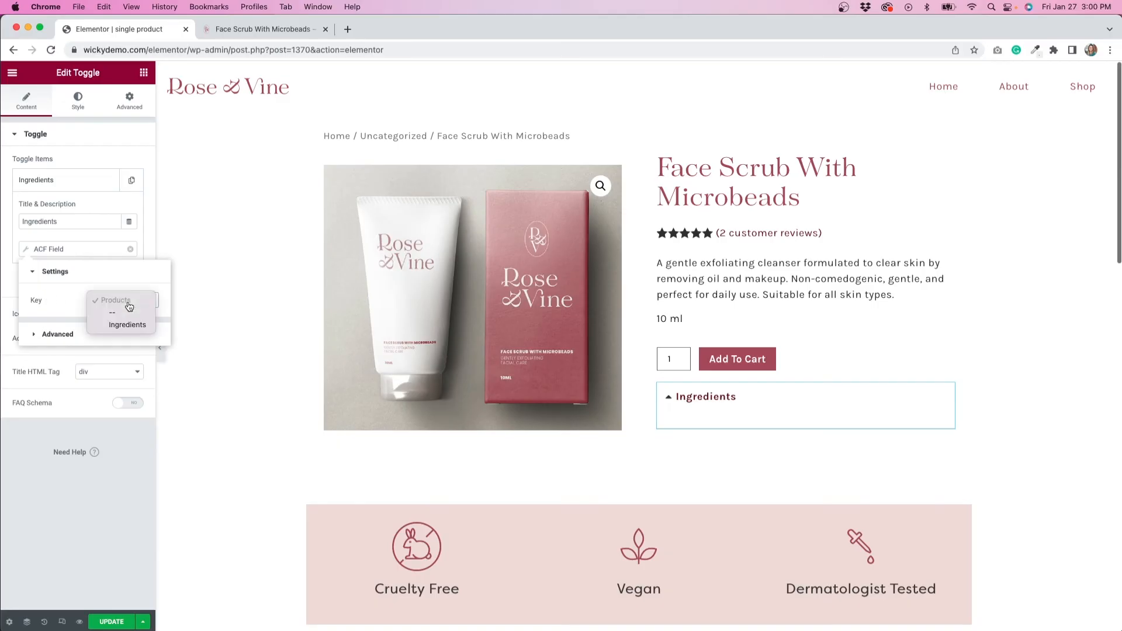
pyautogui.click(128, 325)
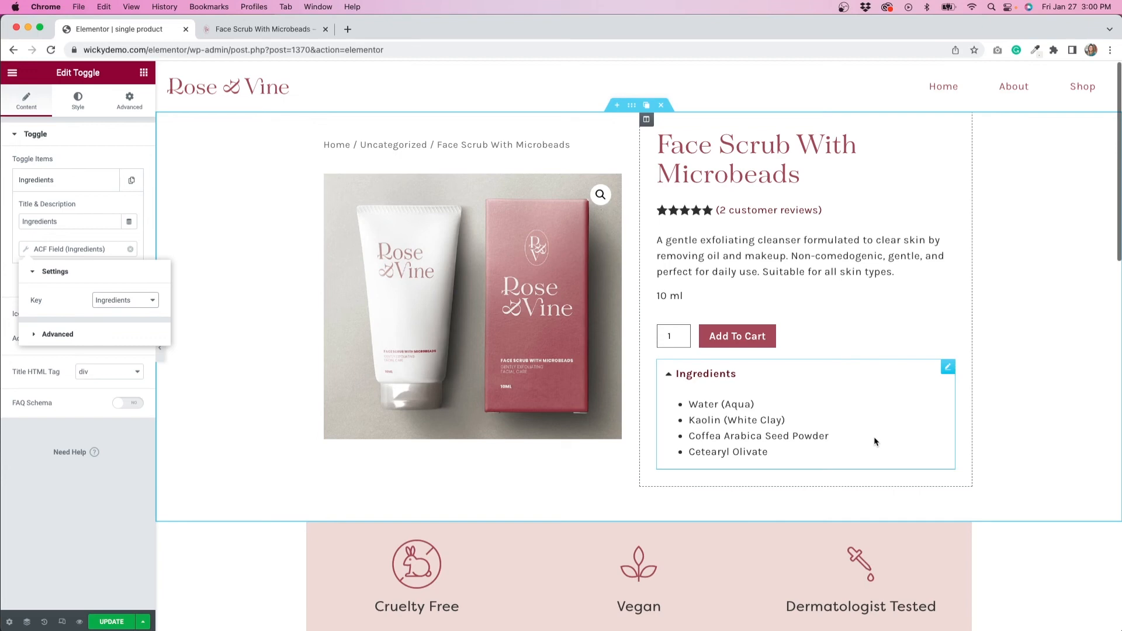
pyautogui.click(121, 481)
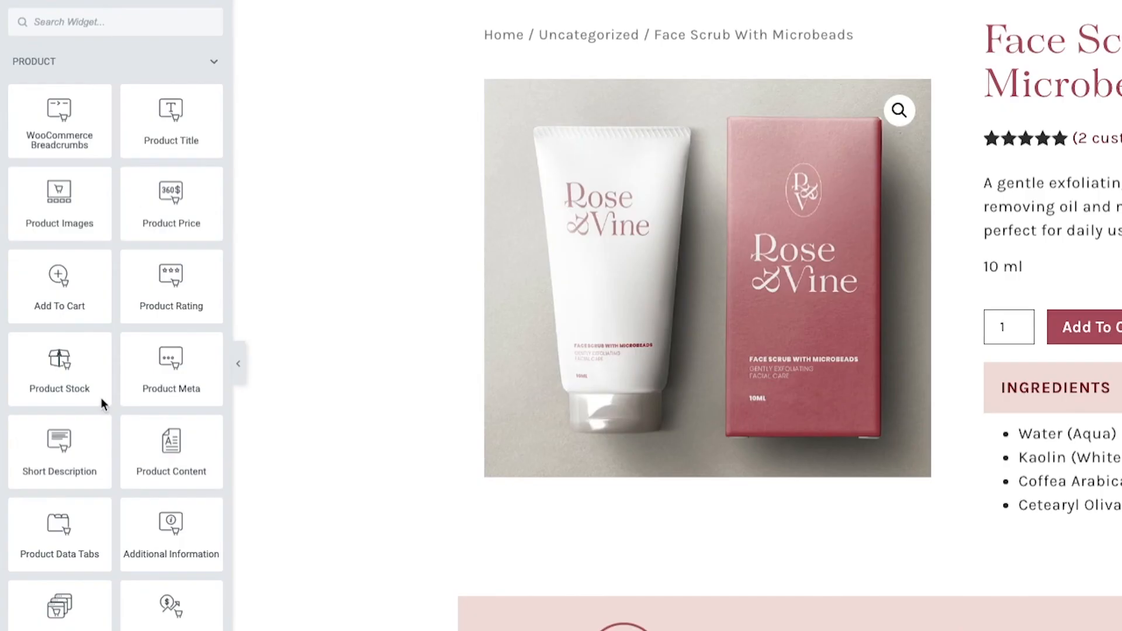
# Add a Text Editor widget between the product's short description and Add To Cart
pyautogui.scroll(-7, 69, 374)
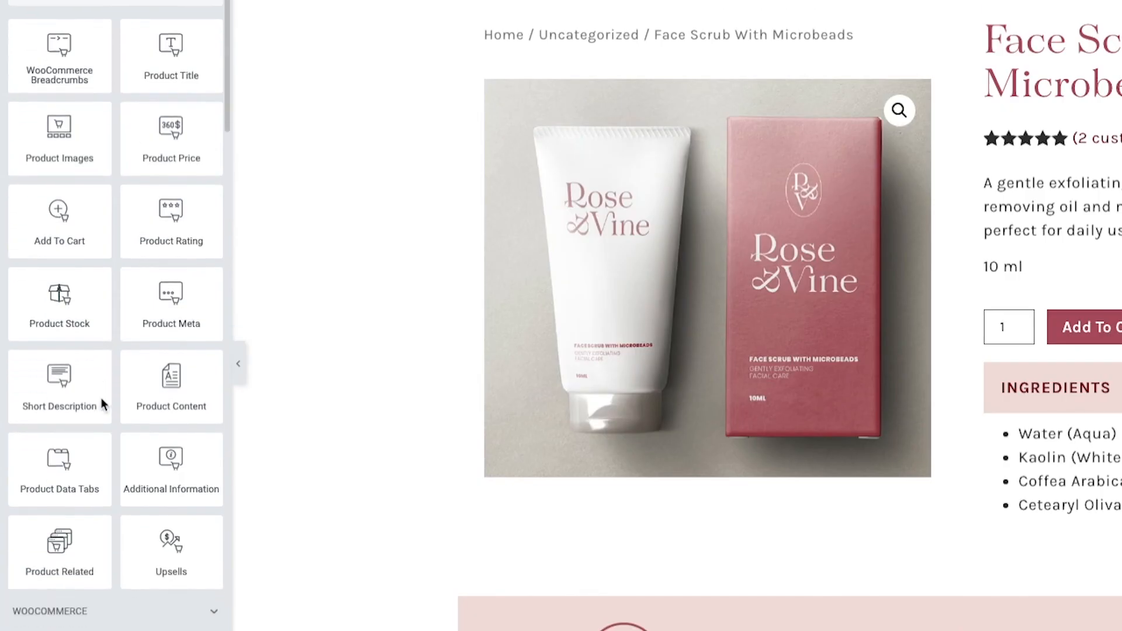
pyautogui.scroll(-5, 101, 404)
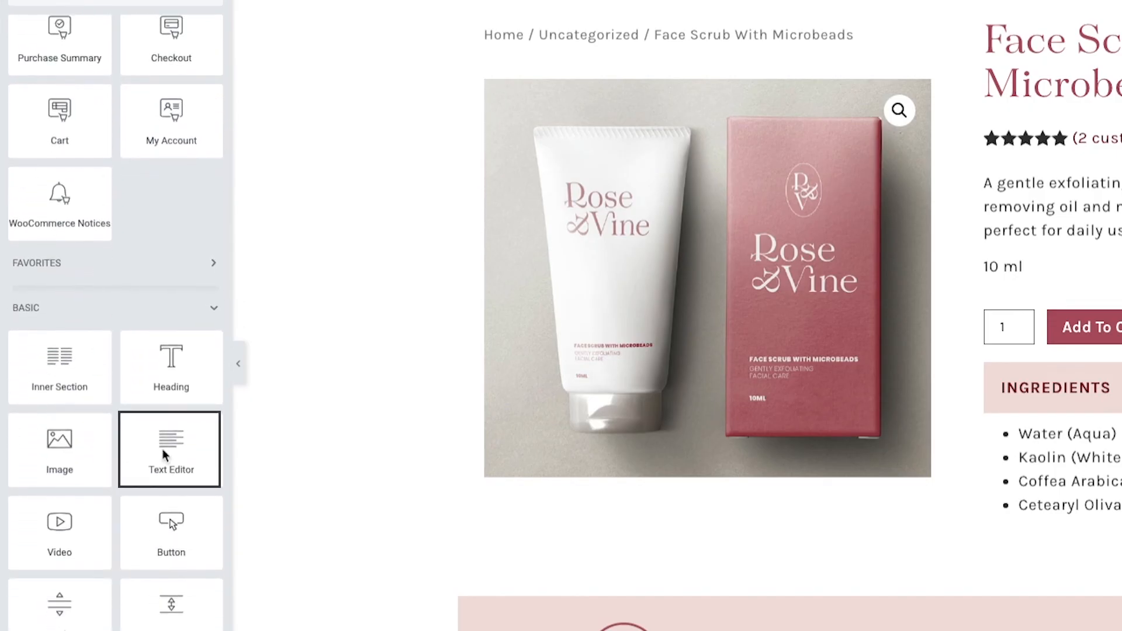
pyautogui.moveTo(163, 448); pyautogui.dragTo(1078, 211)
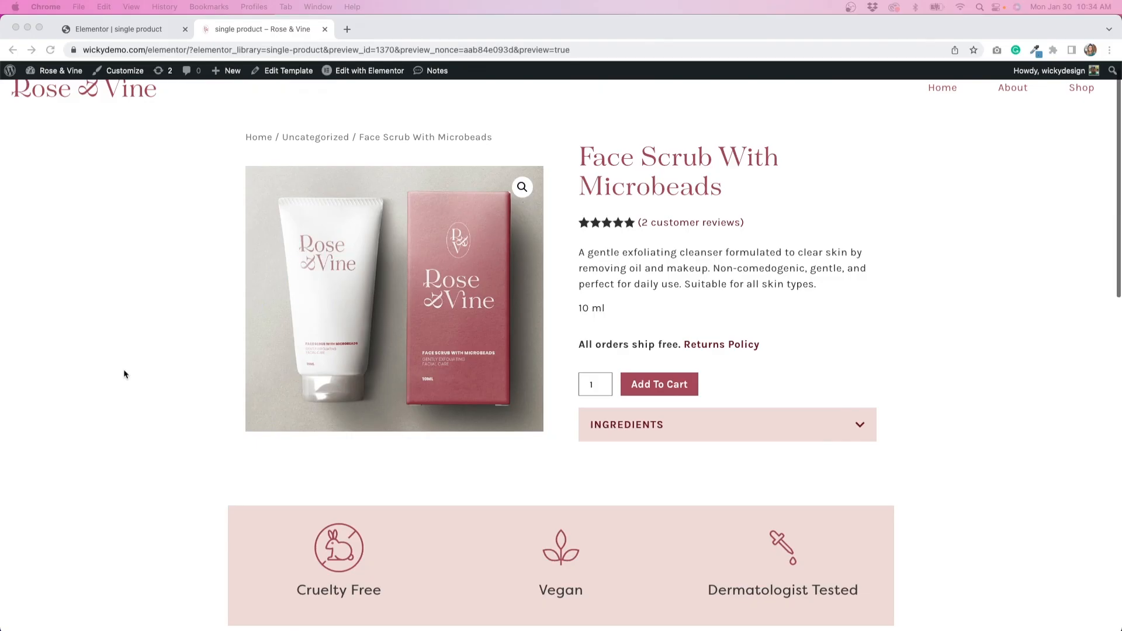
# Look through the single product preview page from the product details down to the Works Great With section and back
pyautogui.scroll(-10, 124, 374)
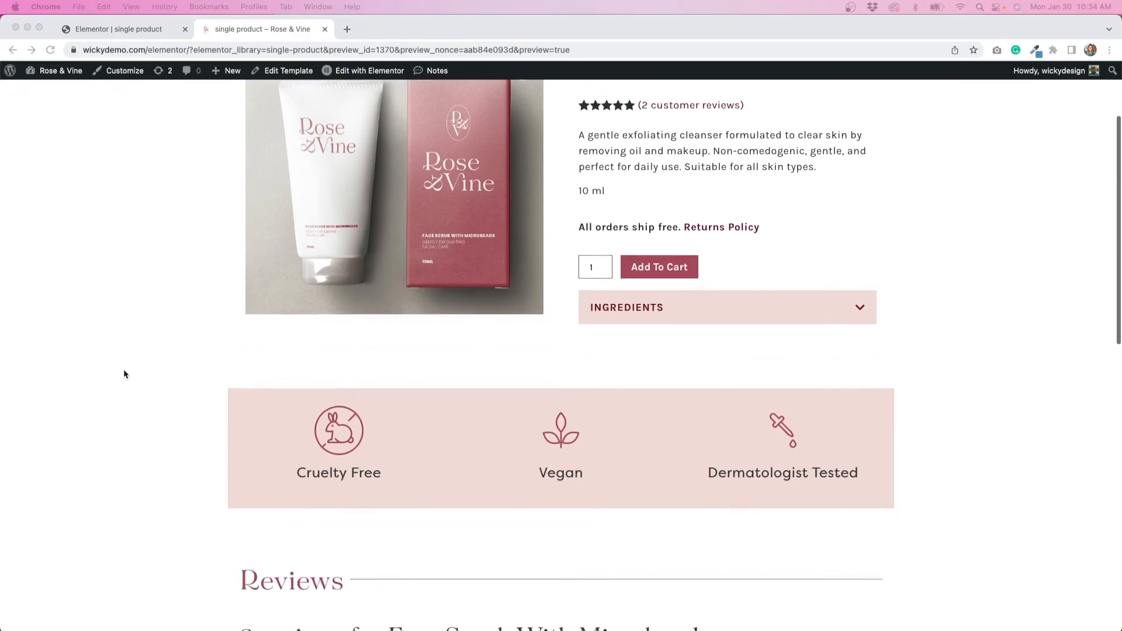
pyautogui.scroll(-4, 124, 375)
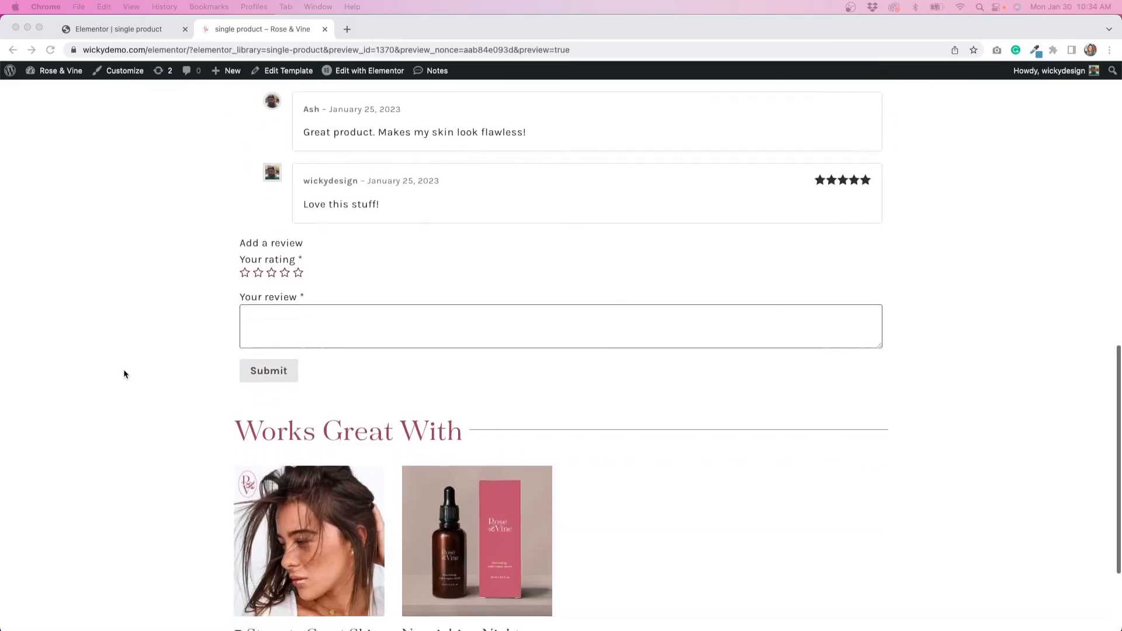
pyautogui.scroll(12, 124, 375)
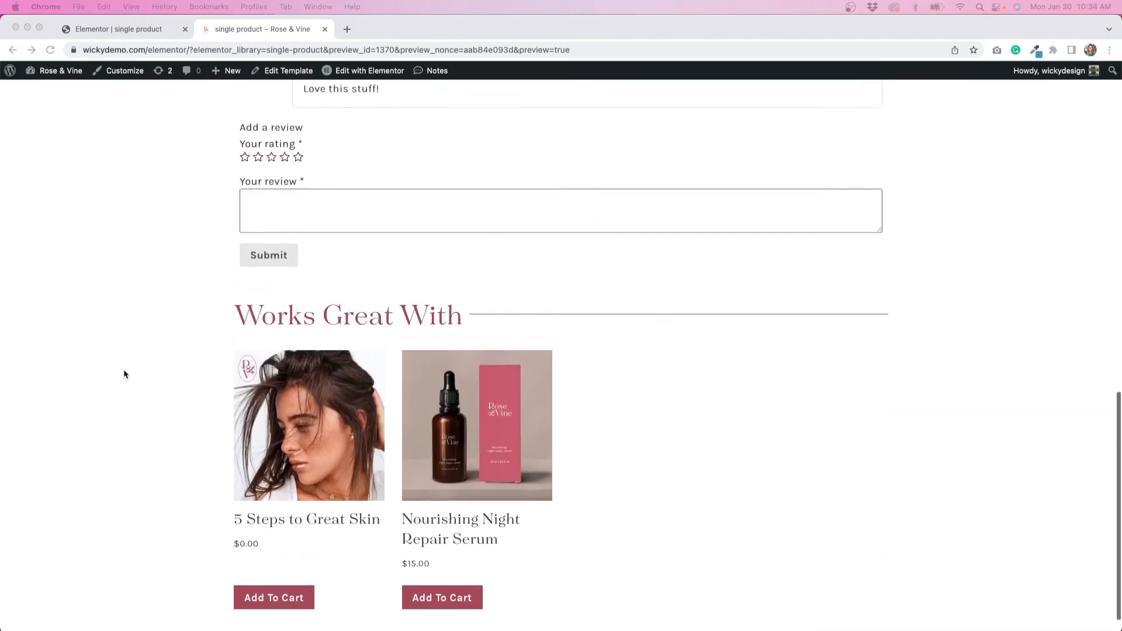
pyautogui.scroll(4, 124, 374)
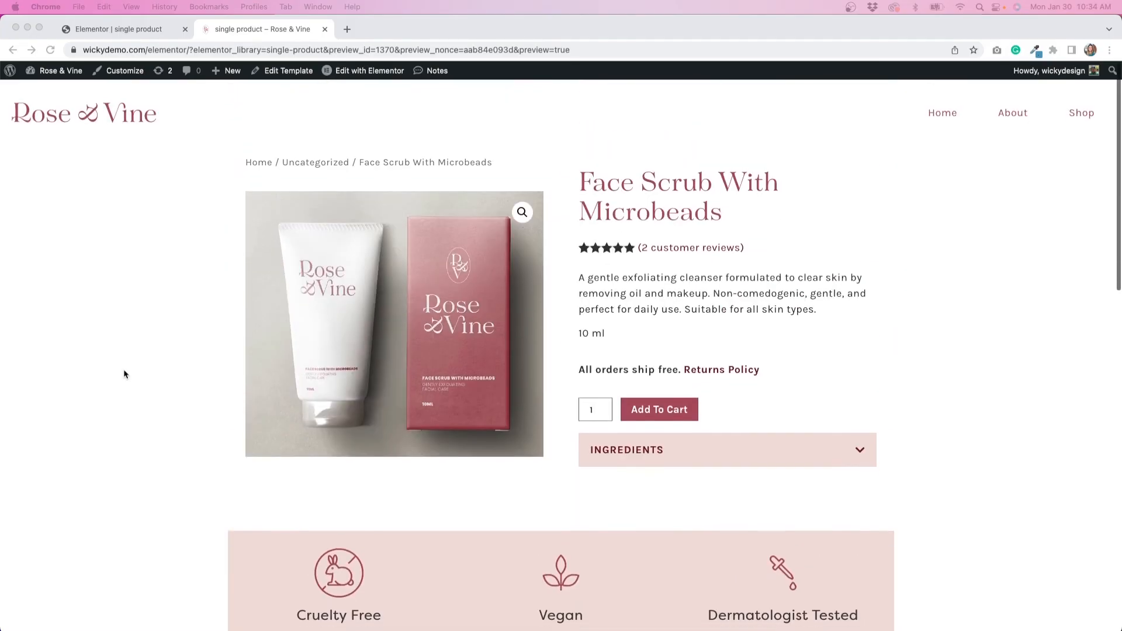